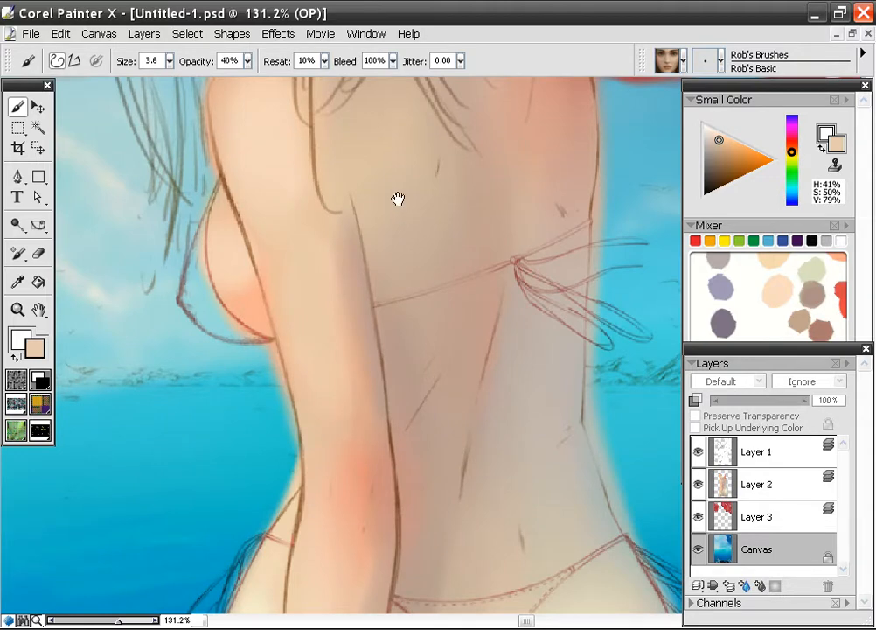
Choose a dark muted plum (H 20%, S 23%, V 28%) as the painting colour for the woman's face shadows.
{"action": "left_click_drag", "start_coordinate": [387, 201], "coordinate": [442, 612]}
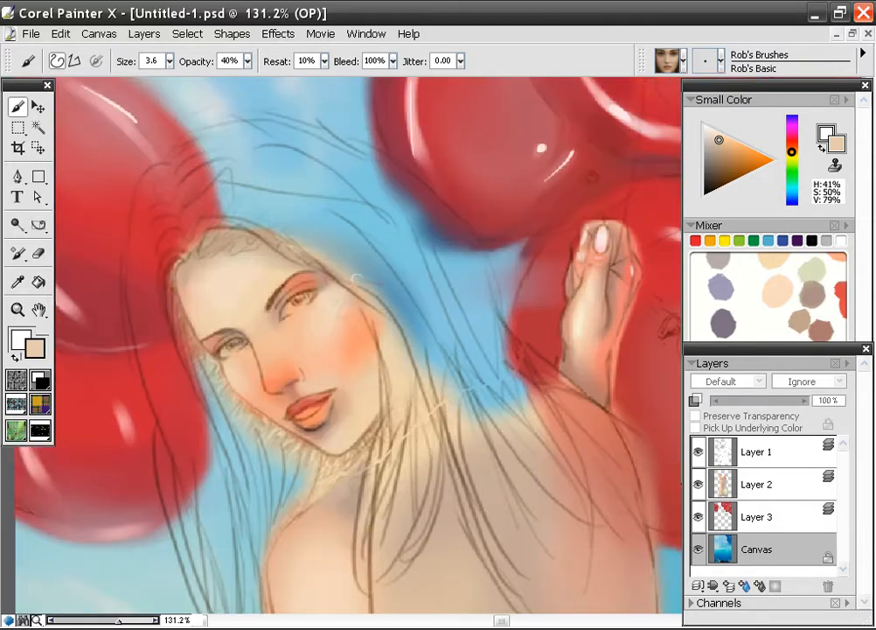
{"action": "left_click_drag", "start_coordinate": [337, 305], "coordinate": [359, 325]}
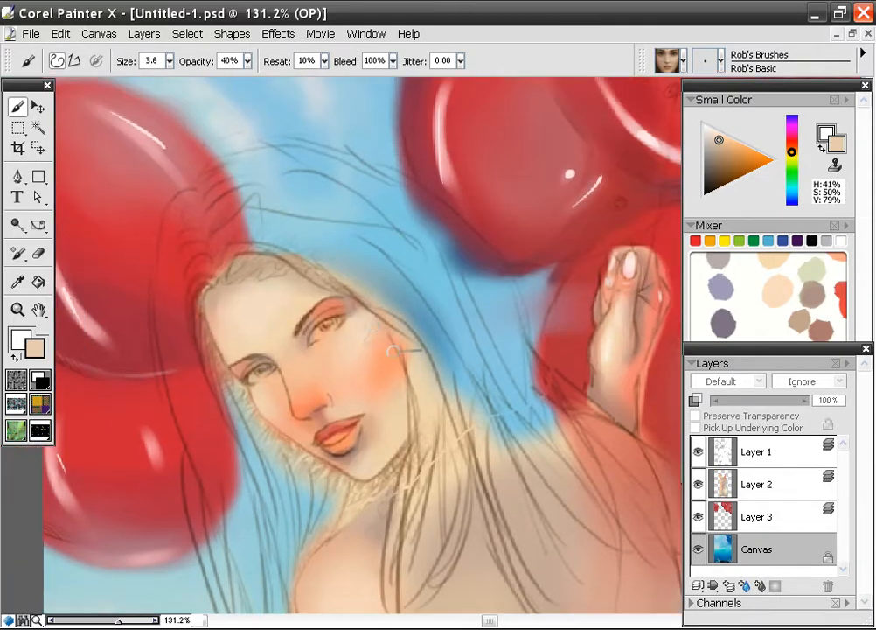
{"action": "scroll", "coordinate": [373, 331], "scroll_direction": "up", "scroll_amount": 7}
{"action": "scroll", "coordinate": [373, 331], "scroll_direction": "down", "scroll_amount": 1}
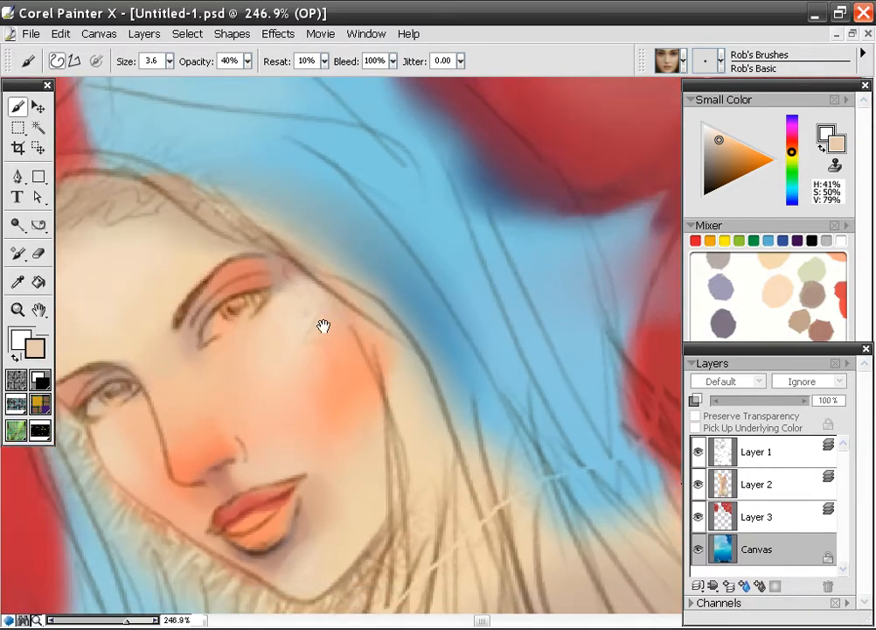
{"action": "left_click_drag", "start_coordinate": [323, 326], "coordinate": [419, 293]}
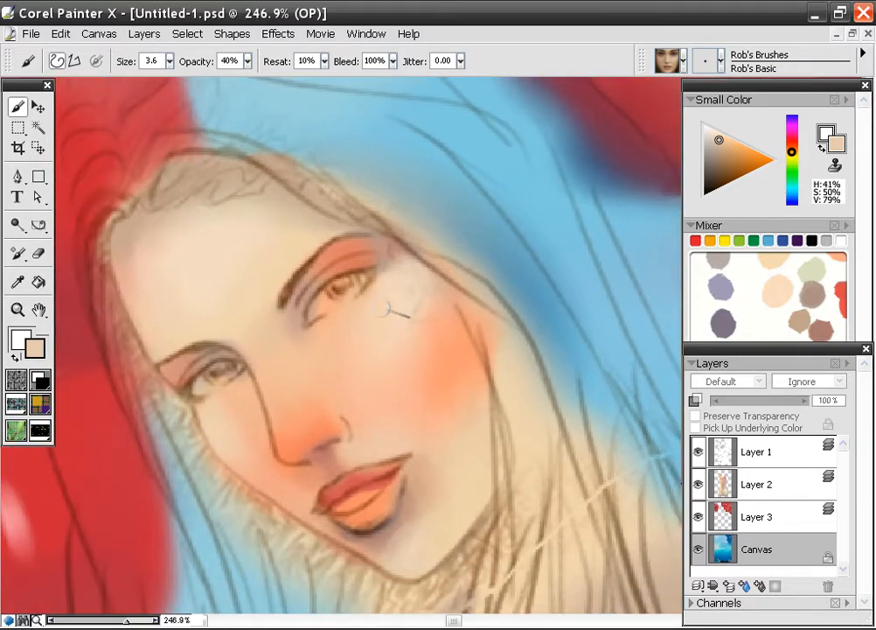
{"action": "left_click", "coordinate": [725, 318]}
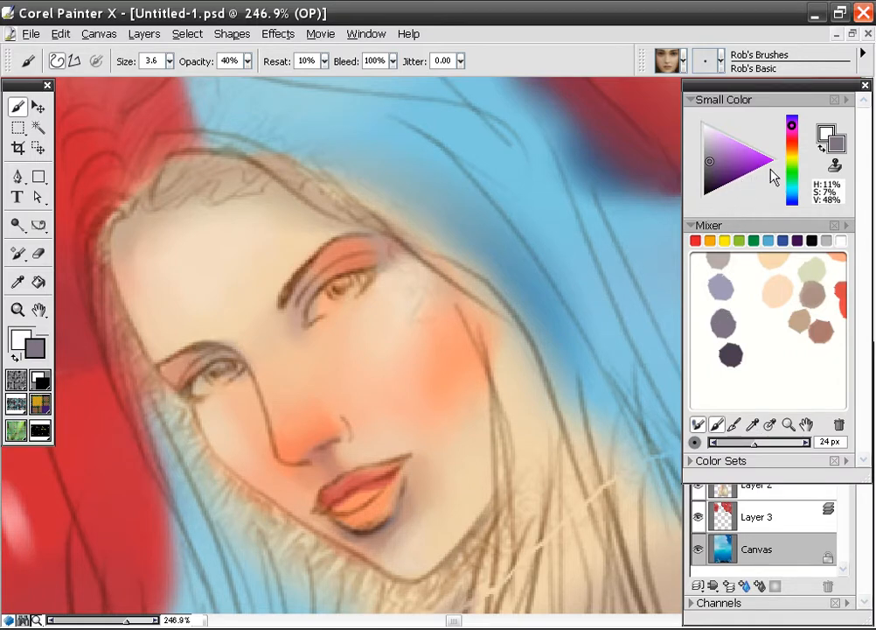
{"action": "left_click_drag", "start_coordinate": [794, 133], "coordinate": [794, 139]}
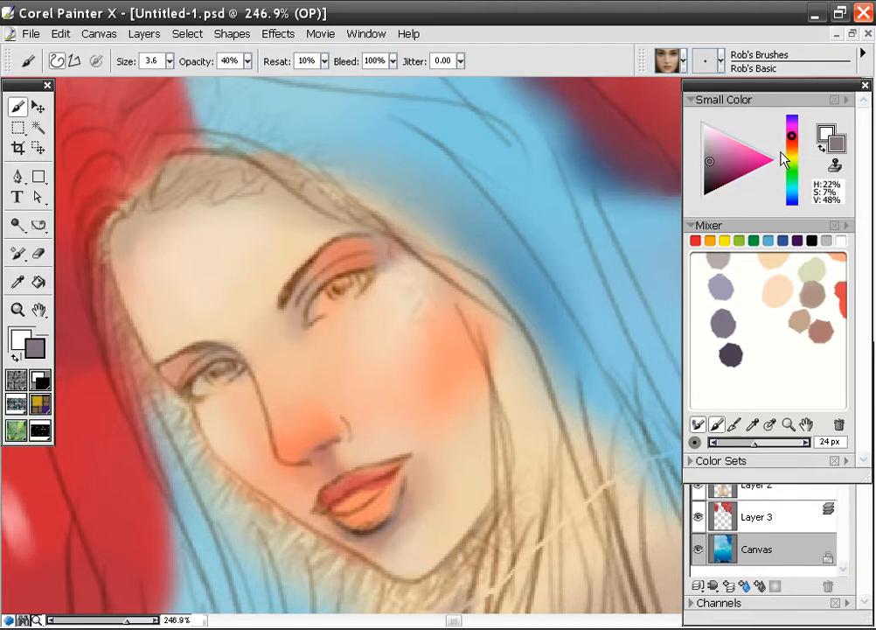
{"action": "left_click", "coordinate": [716, 282]}
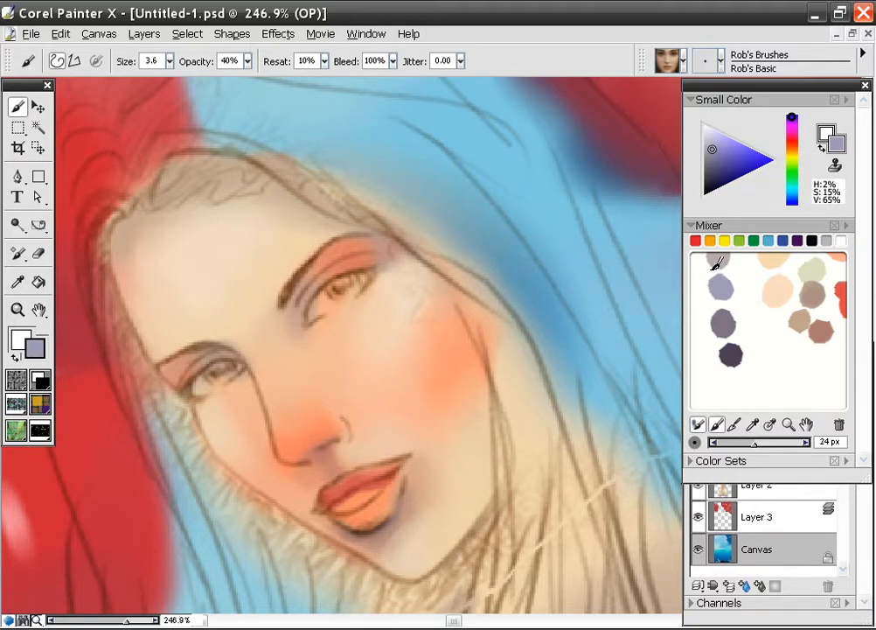
{"action": "left_click", "coordinate": [793, 136]}
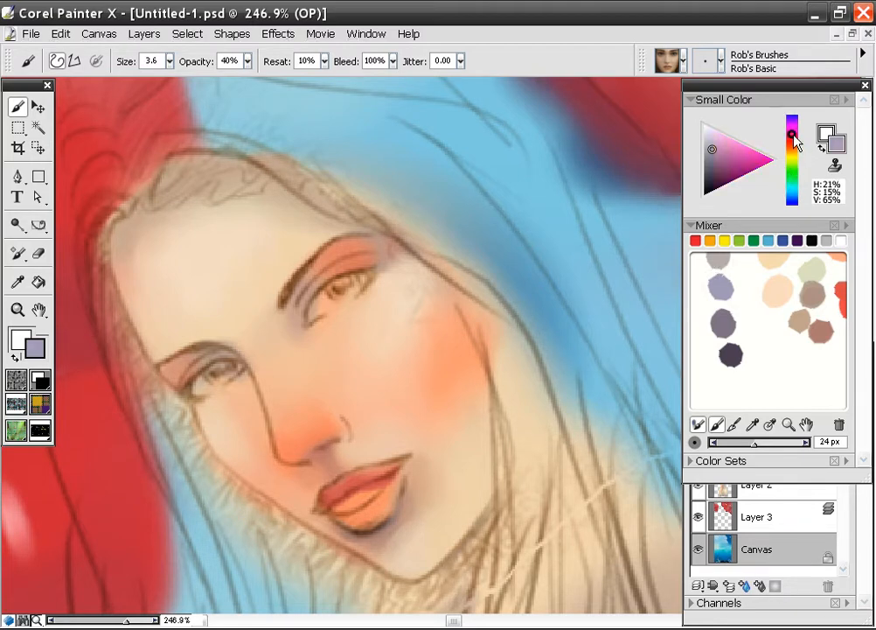
{"action": "left_click", "coordinate": [792, 133]}
{"action": "left_click", "coordinate": [722, 173]}
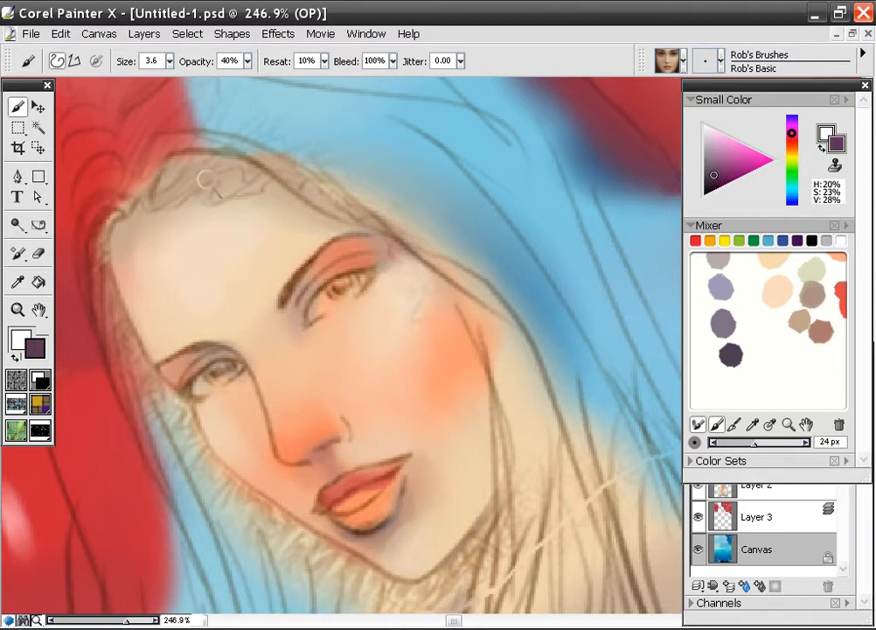
Set the brush size to 5.0 and make Layer 2 the active layer.
{"action": "left_click", "coordinate": [170, 62]}
{"action": "left_click_drag", "start_coordinate": [160, 78], "coordinate": [170, 79]}
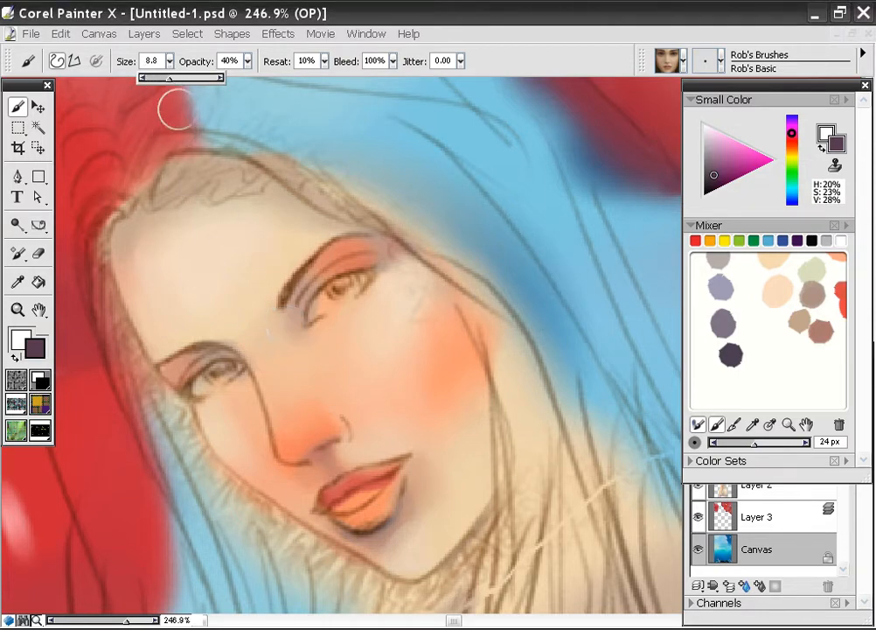
{"action": "left_click_drag", "start_coordinate": [167, 79], "coordinate": [162, 78]}
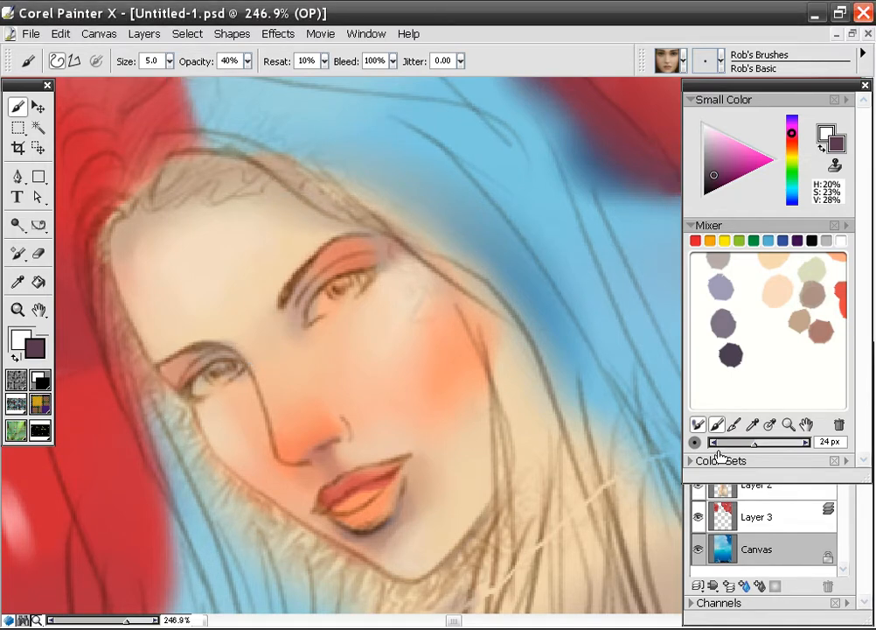
{"action": "left_click", "coordinate": [753, 488]}
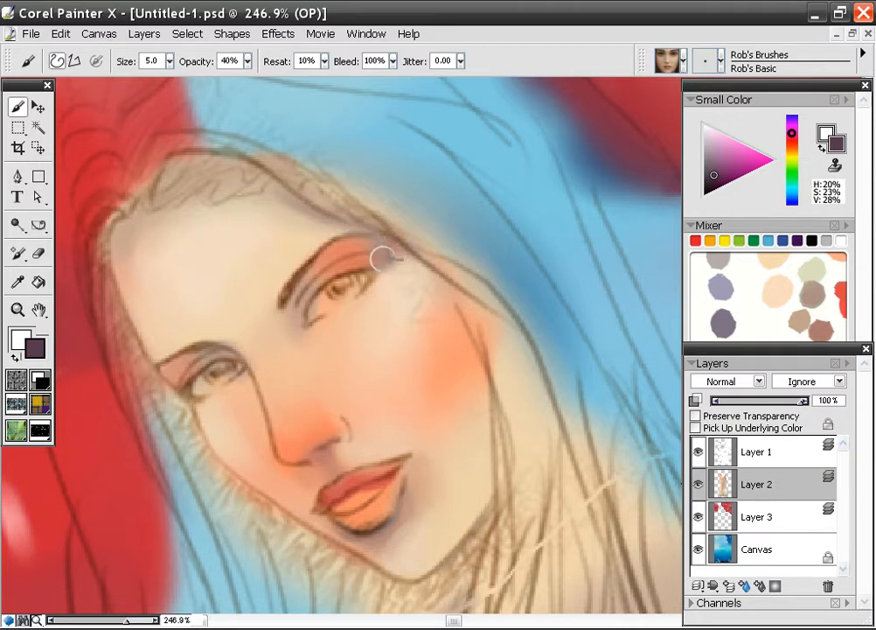
{"action": "mouse_move", "coordinate": [381, 254]}
{"action": "left_mouse_down"}
{"action": "mouse_move", "coordinate": [342, 262]}
{"action": "mouse_move", "coordinate": [387, 251]}
{"action": "mouse_move", "coordinate": [352, 245]}
{"action": "mouse_move", "coordinate": [384, 238]}
{"action": "mouse_move", "coordinate": [329, 203]}
{"action": "mouse_move", "coordinate": [396, 246]}
{"action": "mouse_move", "coordinate": [387, 253]}
{"action": "mouse_move", "coordinate": [429, 265]}
{"action": "mouse_move", "coordinate": [486, 348]}
{"action": "left_mouse_up"}
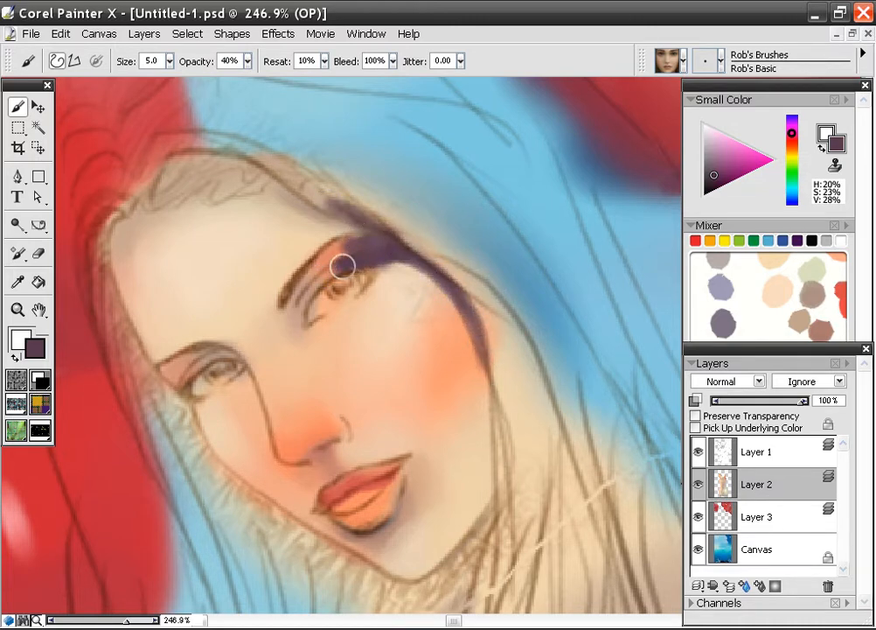
{"action": "mouse_move", "coordinate": [320, 283]}
{"action": "left_mouse_down"}
{"action": "mouse_move", "coordinate": [370, 248]}
{"action": "mouse_move", "coordinate": [320, 264]}
{"action": "mouse_move", "coordinate": [368, 246]}
{"action": "mouse_move", "coordinate": [321, 257]}
{"action": "mouse_move", "coordinate": [365, 239]}
{"action": "mouse_move", "coordinate": [327, 261]}
{"action": "mouse_move", "coordinate": [351, 226]}
{"action": "mouse_move", "coordinate": [331, 211]}
{"action": "mouse_move", "coordinate": [367, 224]}
{"action": "mouse_move", "coordinate": [377, 241]}
{"action": "mouse_move", "coordinate": [352, 242]}
{"action": "left_mouse_up"}
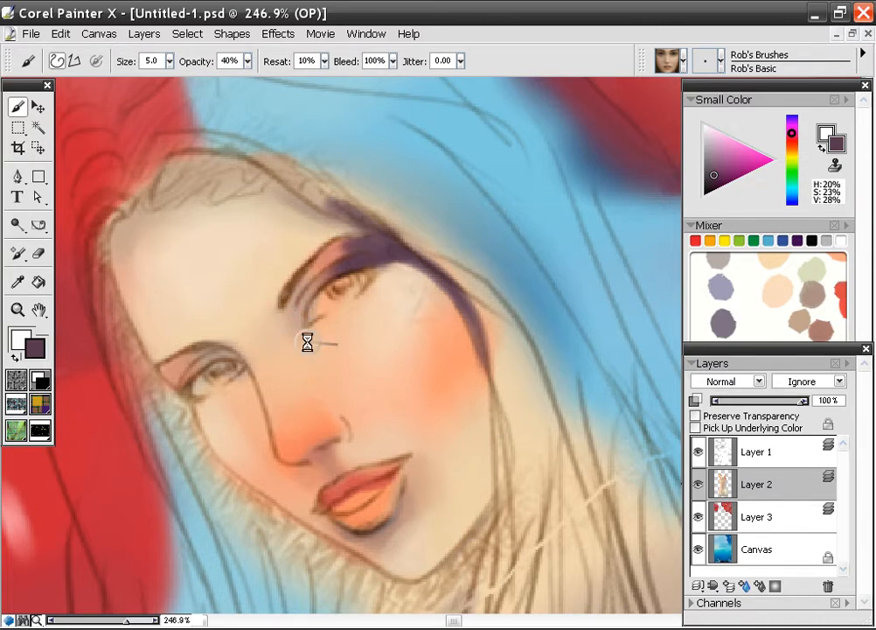
{"action": "key", "text": "ctrl+z"}
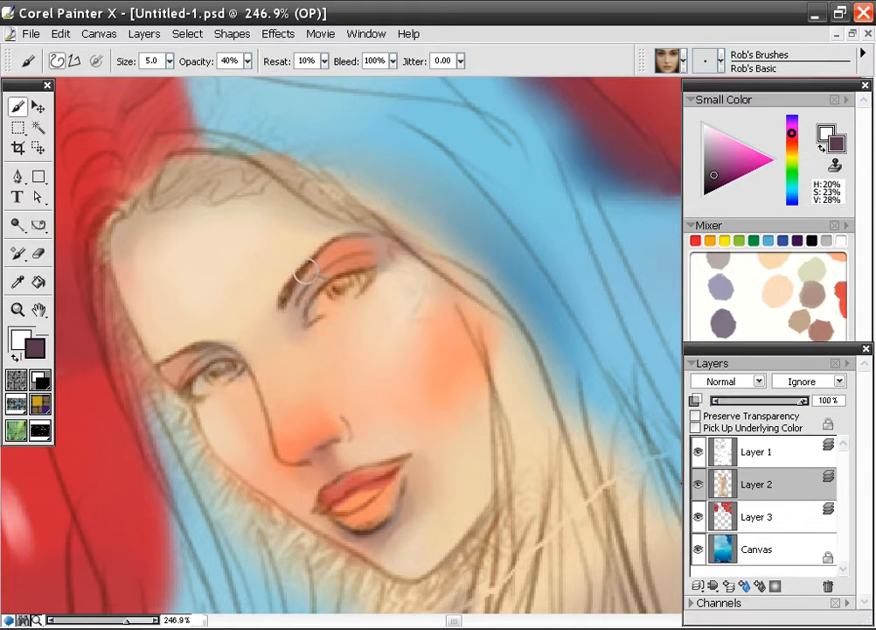
Shade the inner sockets of both eyes and the underside of the nose with the dark plum colour.
{"action": "mouse_move", "coordinate": [305, 272]}
{"action": "left_mouse_down"}
{"action": "mouse_move", "coordinate": [289, 323]}
{"action": "mouse_move", "coordinate": [286, 302]}
{"action": "mouse_move", "coordinate": [287, 323]}
{"action": "mouse_move", "coordinate": [294, 286]}
{"action": "mouse_move", "coordinate": [288, 310]}
{"action": "mouse_move", "coordinate": [298, 283]}
{"action": "mouse_move", "coordinate": [292, 311]}
{"action": "mouse_move", "coordinate": [300, 315]}
{"action": "mouse_move", "coordinate": [306, 286]}
{"action": "mouse_move", "coordinate": [295, 300]}
{"action": "mouse_move", "coordinate": [309, 270]}
{"action": "mouse_move", "coordinate": [293, 293]}
{"action": "mouse_move", "coordinate": [323, 258]}
{"action": "mouse_move", "coordinate": [290, 313]}
{"action": "mouse_move", "coordinate": [310, 268]}
{"action": "left_mouse_up"}
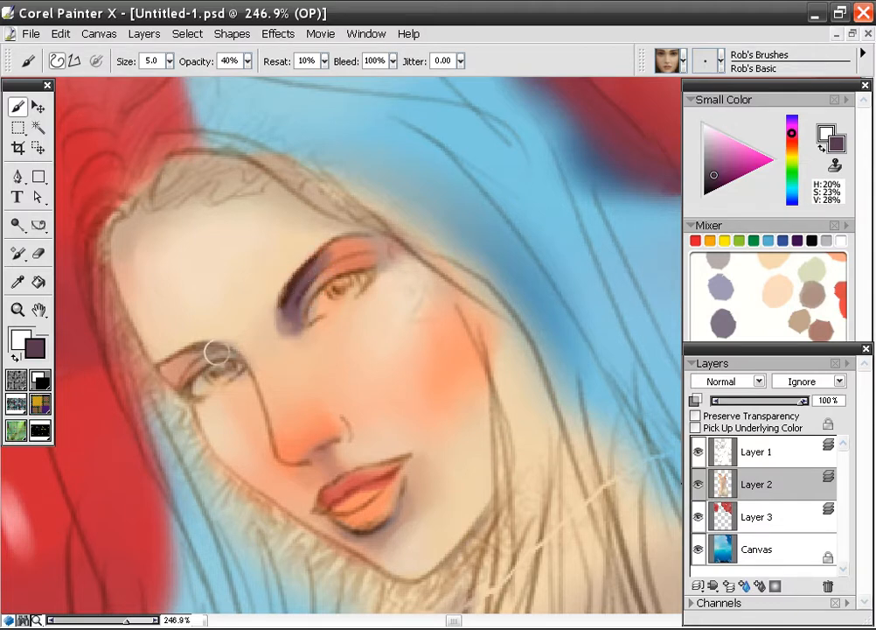
{"action": "mouse_move", "coordinate": [215, 350]}
{"action": "left_mouse_down"}
{"action": "mouse_move", "coordinate": [238, 369]}
{"action": "mouse_move", "coordinate": [198, 352]}
{"action": "mouse_move", "coordinate": [220, 356]}
{"action": "mouse_move", "coordinate": [201, 359]}
{"action": "mouse_move", "coordinate": [216, 350]}
{"action": "mouse_move", "coordinate": [180, 356]}
{"action": "mouse_move", "coordinate": [284, 348]}
{"action": "left_mouse_up"}
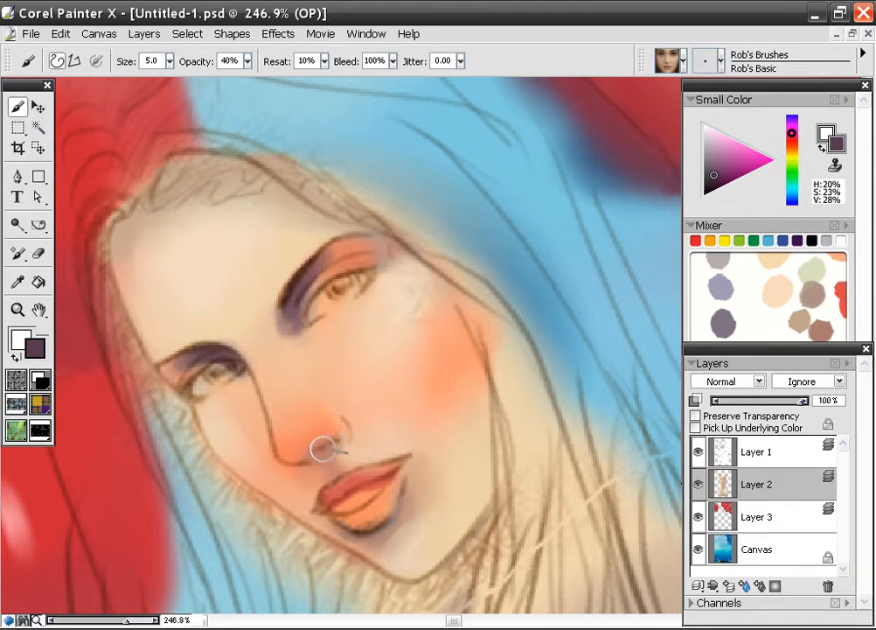
{"action": "mouse_move", "coordinate": [335, 444]}
{"action": "left_mouse_down"}
{"action": "mouse_move", "coordinate": [309, 447]}
{"action": "mouse_move", "coordinate": [300, 461]}
{"action": "left_mouse_up"}
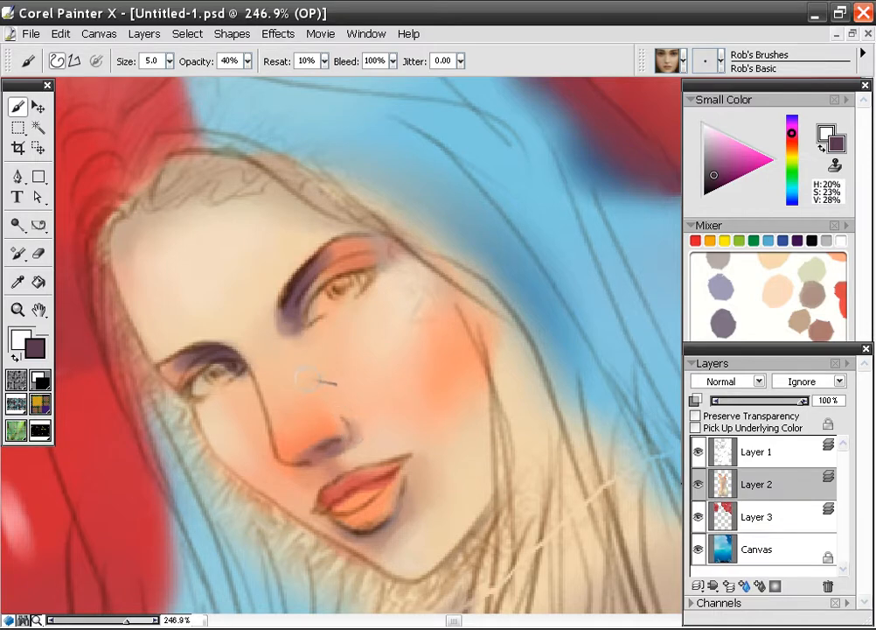
Sample the mauve beside the eye, darken it to brown, and blend shadow down the side of the nose, softening with sampled peach.
{"action": "left_click", "coordinate": [289, 319], "text": "alt"}
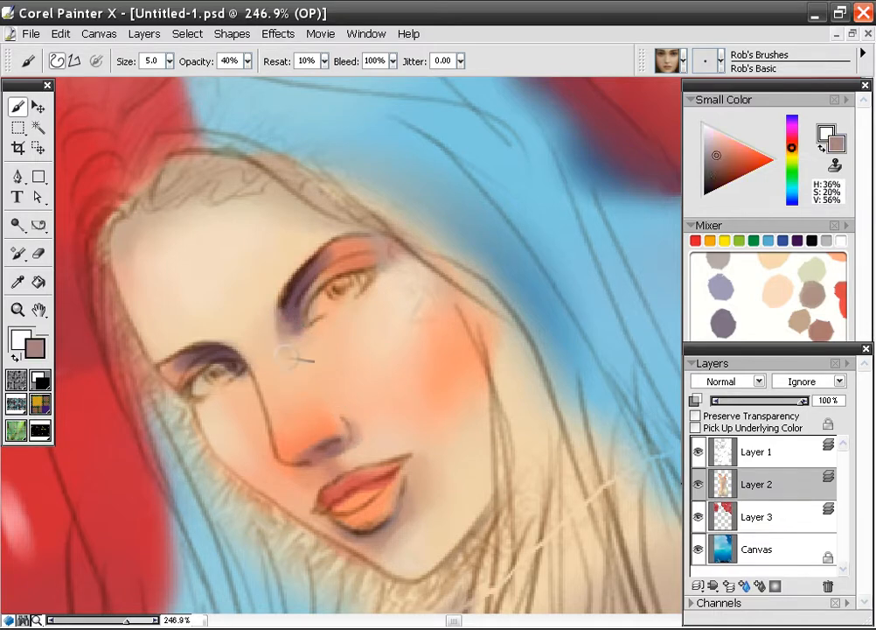
{"action": "mouse_move", "coordinate": [288, 332]}
{"action": "left_mouse_down"}
{"action": "mouse_move", "coordinate": [301, 368]}
{"action": "mouse_move", "coordinate": [303, 328]}
{"action": "mouse_move", "coordinate": [311, 325]}
{"action": "mouse_move", "coordinate": [299, 332]}
{"action": "mouse_move", "coordinate": [309, 358]}
{"action": "mouse_move", "coordinate": [299, 334]}
{"action": "mouse_move", "coordinate": [322, 342]}
{"action": "mouse_move", "coordinate": [332, 333]}
{"action": "mouse_move", "coordinate": [329, 326]}
{"action": "mouse_move", "coordinate": [301, 333]}
{"action": "mouse_move", "coordinate": [304, 346]}
{"action": "mouse_move", "coordinate": [317, 337]}
{"action": "mouse_move", "coordinate": [299, 337]}
{"action": "mouse_move", "coordinate": [279, 320]}
{"action": "left_mouse_up"}
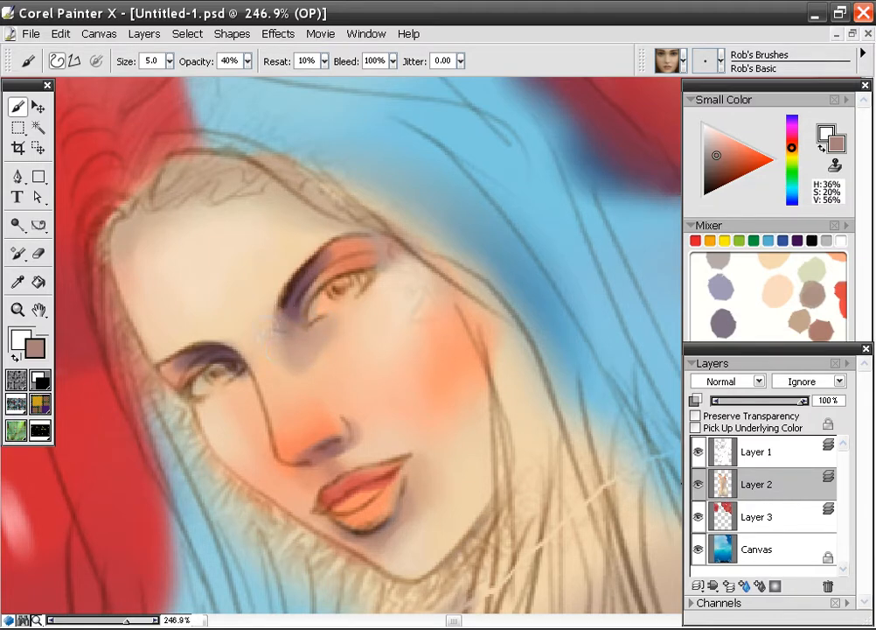
{"action": "left_click_drag", "start_coordinate": [275, 321], "coordinate": [280, 338]}
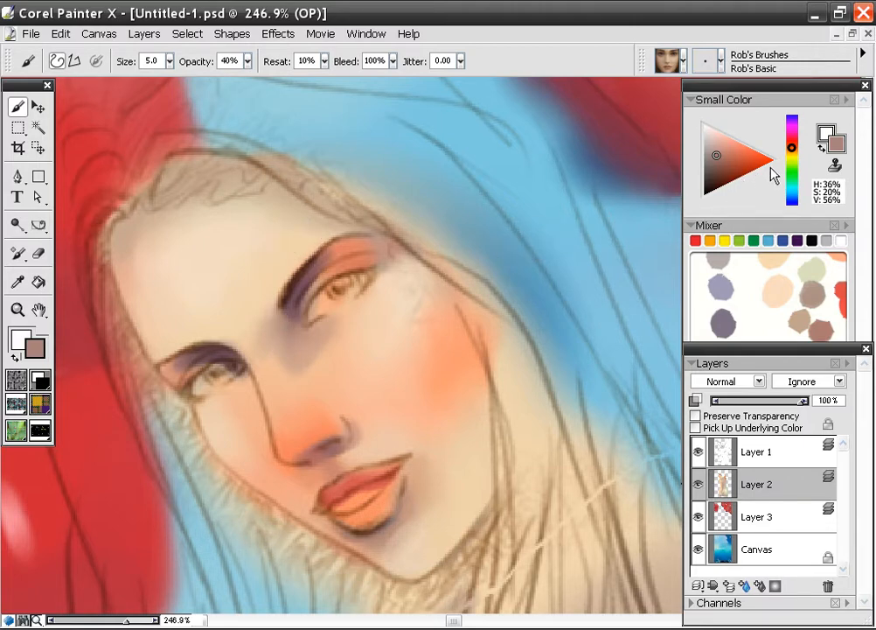
{"action": "left_click", "coordinate": [723, 170]}
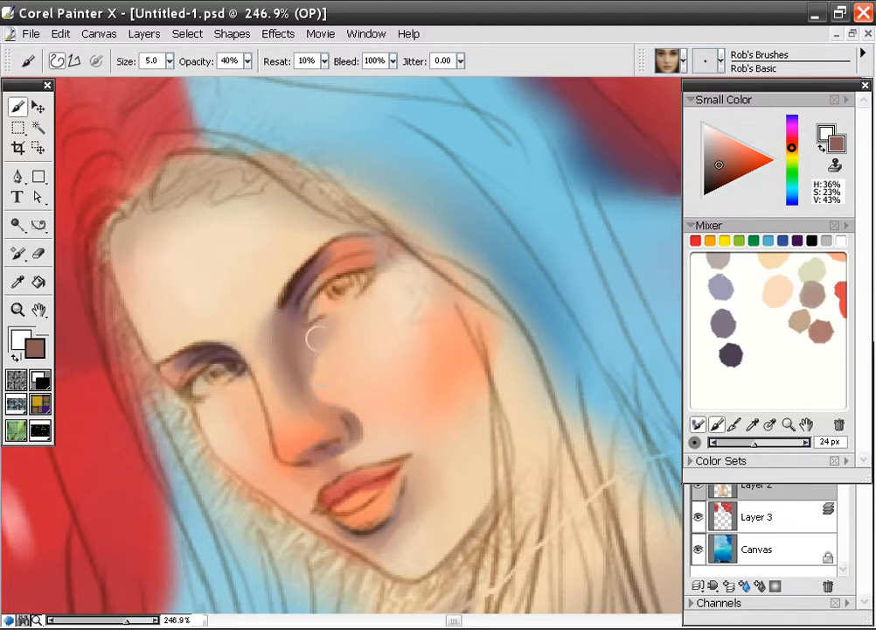
{"action": "left_click", "coordinate": [334, 367], "text": "alt"}
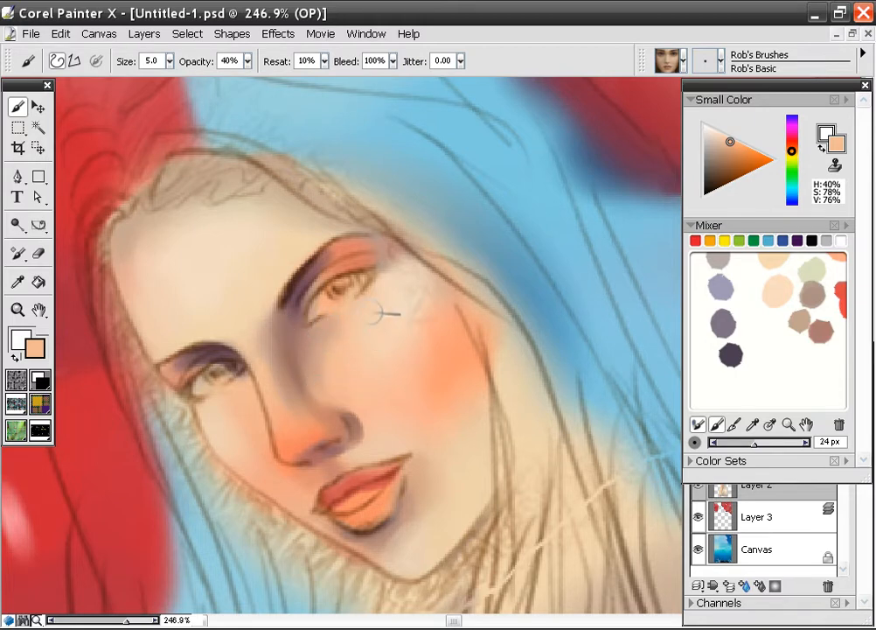
Deepen the nearer eye's socket shadow and the outer brow area with a sampled shadow colour shifted to dark red (S 47%, V 30%).
{"action": "scroll", "coordinate": [373, 324], "scroll_direction": "up", "scroll_amount": 3}
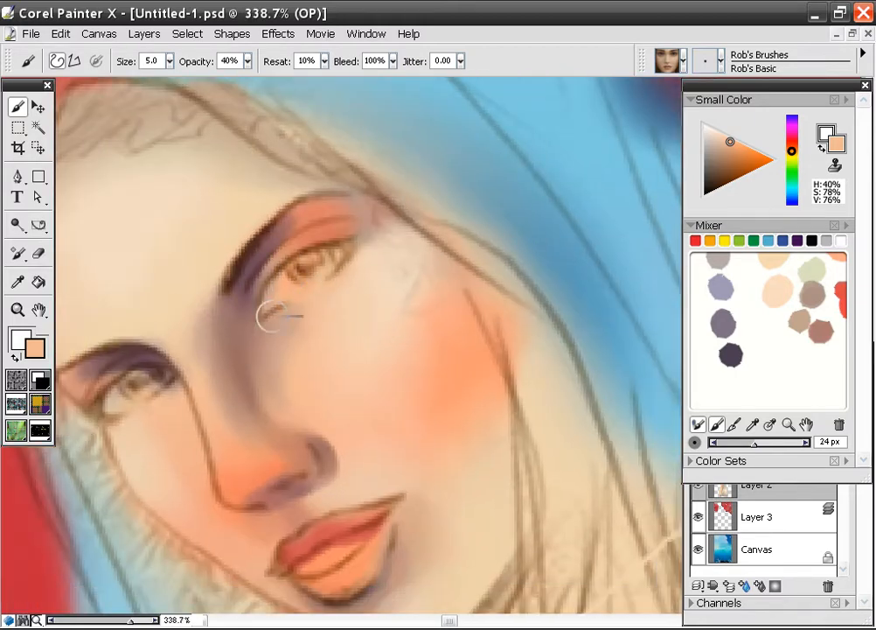
{"action": "left_click", "coordinate": [247, 278], "text": "alt"}
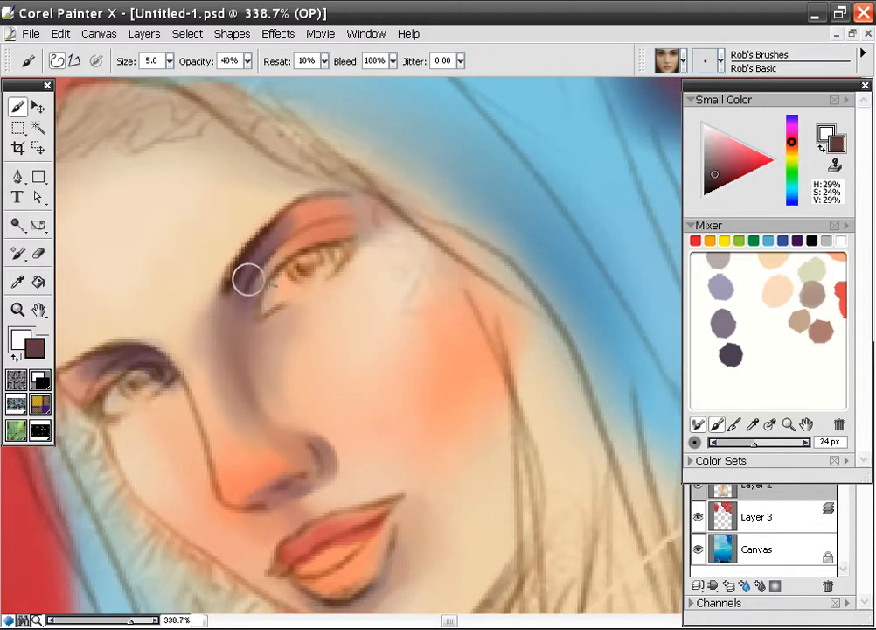
{"action": "left_click", "coordinate": [726, 171]}
{"action": "left_click_drag", "start_coordinate": [726, 173], "coordinate": [725, 174]}
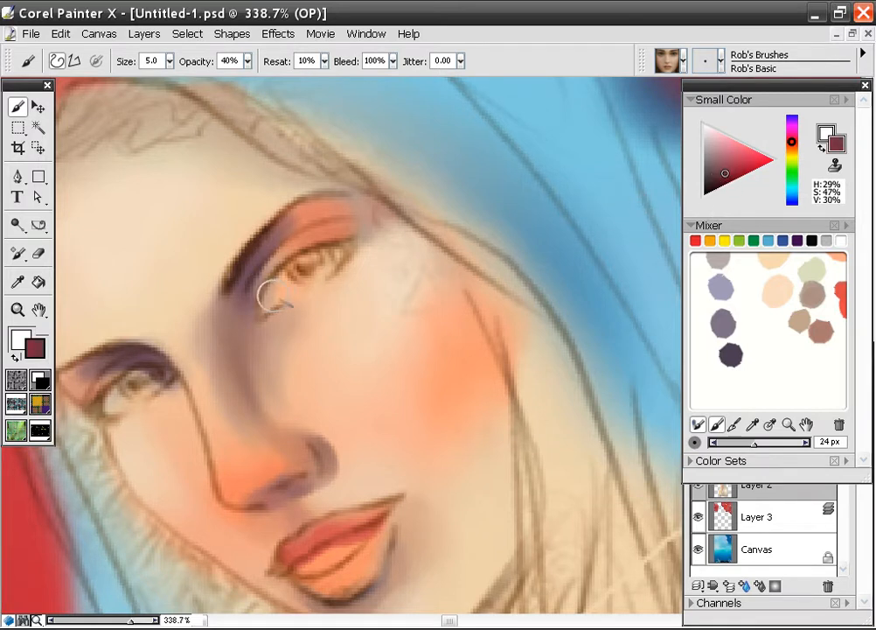
{"action": "mouse_move", "coordinate": [236, 292]}
{"action": "left_mouse_down"}
{"action": "mouse_move", "coordinate": [262, 245]}
{"action": "mouse_move", "coordinate": [232, 324]}
{"action": "mouse_move", "coordinate": [244, 271]}
{"action": "mouse_move", "coordinate": [274, 223]}
{"action": "mouse_move", "coordinate": [240, 272]}
{"action": "mouse_move", "coordinate": [243, 376]}
{"action": "mouse_move", "coordinate": [232, 277]}
{"action": "mouse_move", "coordinate": [218, 332]}
{"action": "mouse_move", "coordinate": [226, 283]}
{"action": "mouse_move", "coordinate": [232, 314]}
{"action": "mouse_move", "coordinate": [250, 248]}
{"action": "mouse_move", "coordinate": [244, 288]}
{"action": "mouse_move", "coordinate": [272, 226]}
{"action": "mouse_move", "coordinate": [261, 245]}
{"action": "mouse_move", "coordinate": [287, 222]}
{"action": "mouse_move", "coordinate": [260, 282]}
{"action": "left_mouse_up"}
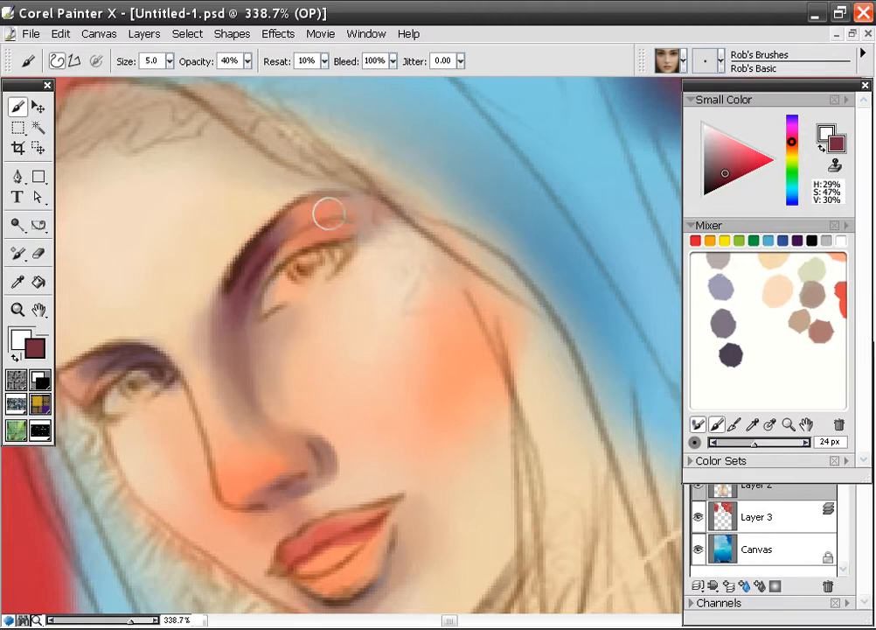
{"action": "mouse_move", "coordinate": [369, 206]}
{"action": "left_mouse_down"}
{"action": "mouse_move", "coordinate": [378, 197]}
{"action": "mouse_move", "coordinate": [345, 178]}
{"action": "mouse_move", "coordinate": [362, 185]}
{"action": "mouse_move", "coordinate": [320, 200]}
{"action": "mouse_move", "coordinate": [345, 205]}
{"action": "mouse_move", "coordinate": [324, 198]}
{"action": "mouse_move", "coordinate": [341, 197]}
{"action": "mouse_move", "coordinate": [251, 240]}
{"action": "mouse_move", "coordinate": [232, 266]}
{"action": "left_mouse_up"}
Sample a muted red-brown from the painted eyelid and shade the far eye's lid and the adjacent side of the nose.
{"action": "left_click", "coordinate": [366, 292], "text": "alt"}
{"action": "left_click", "coordinate": [297, 212], "text": "alt"}
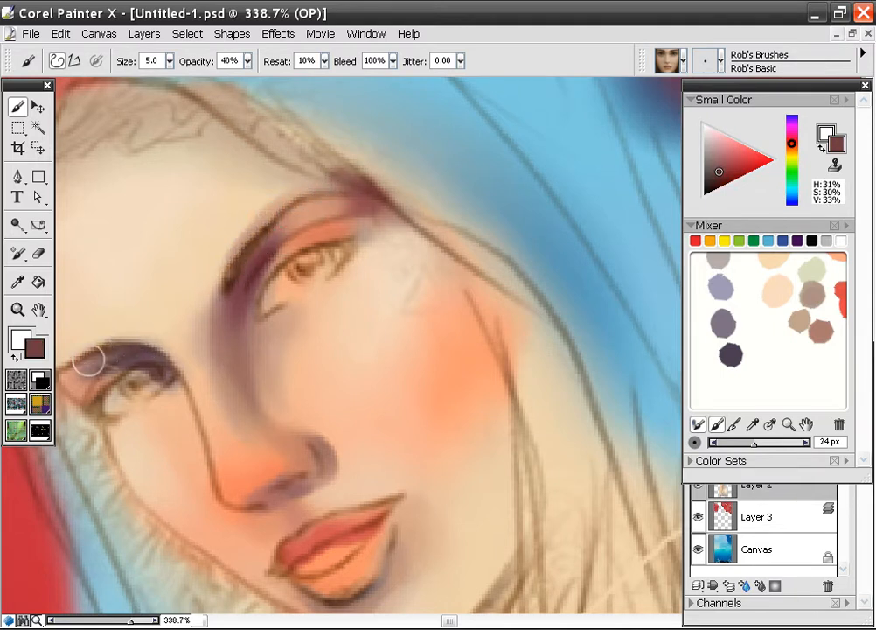
{"action": "left_click_drag", "start_coordinate": [87, 355], "coordinate": [139, 348]}
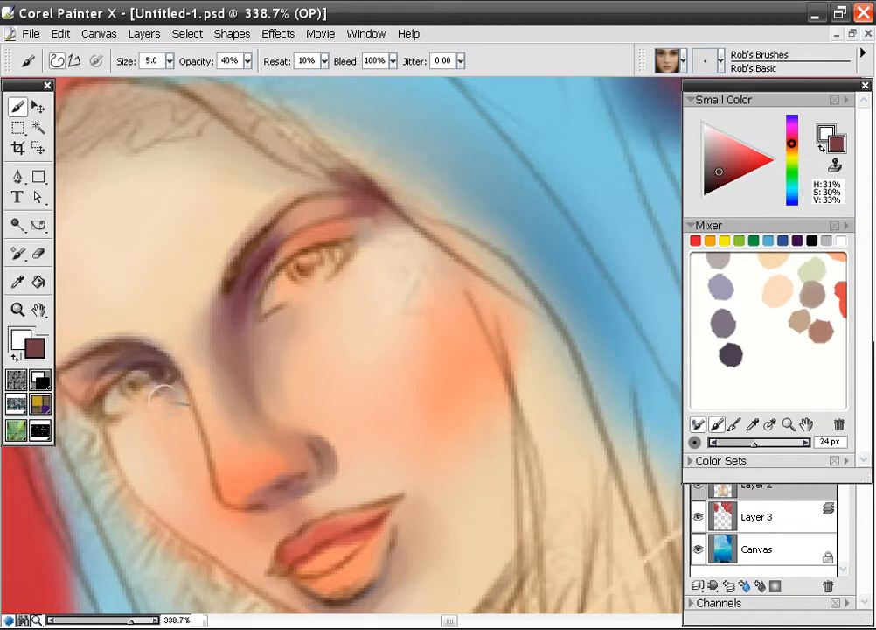
{"action": "mouse_move", "coordinate": [186, 425]}
{"action": "left_mouse_down"}
{"action": "mouse_move", "coordinate": [149, 400]}
{"action": "mouse_move", "coordinate": [155, 396]}
{"action": "mouse_move", "coordinate": [142, 400]}
{"action": "mouse_move", "coordinate": [161, 398]}
{"action": "mouse_move", "coordinate": [173, 354]}
{"action": "mouse_move", "coordinate": [155, 397]}
{"action": "mouse_move", "coordinate": [172, 388]}
{"action": "mouse_move", "coordinate": [199, 466]}
{"action": "mouse_move", "coordinate": [178, 394]}
{"action": "mouse_move", "coordinate": [200, 466]}
{"action": "mouse_move", "coordinate": [186, 418]}
{"action": "mouse_move", "coordinate": [190, 448]}
{"action": "mouse_move", "coordinate": [179, 412]}
{"action": "mouse_move", "coordinate": [169, 399]}
{"action": "mouse_move", "coordinate": [175, 418]}
{"action": "mouse_move", "coordinate": [156, 405]}
{"action": "mouse_move", "coordinate": [211, 450]}
{"action": "mouse_move", "coordinate": [207, 467]}
{"action": "mouse_move", "coordinate": [194, 424]}
{"action": "mouse_move", "coordinate": [201, 454]}
{"action": "left_mouse_up"}
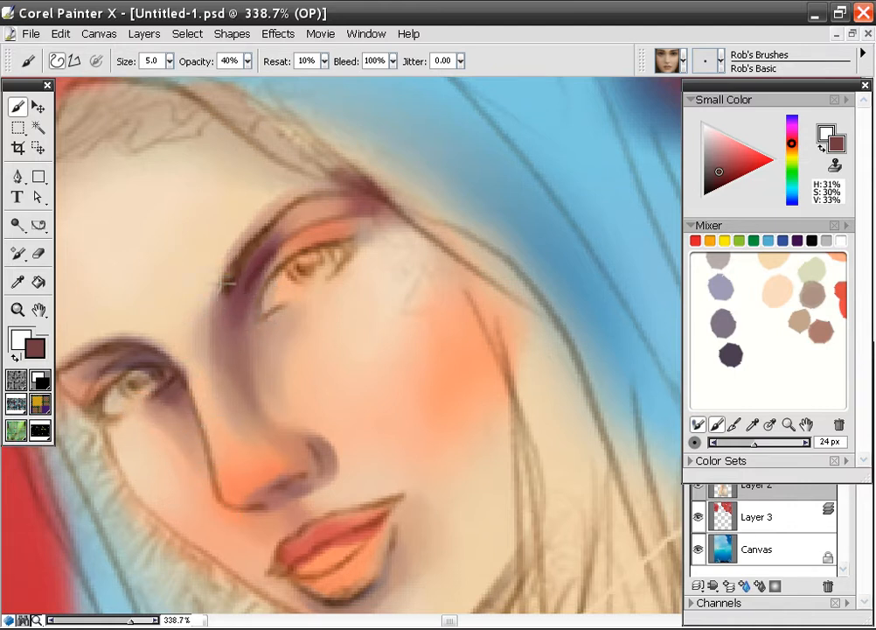
Paint a sampled pale cheek tone down the nose bridge with the brush at size 3.1, then sample the nose tip's orange.
{"action": "left_click", "coordinate": [393, 291], "text": "alt"}
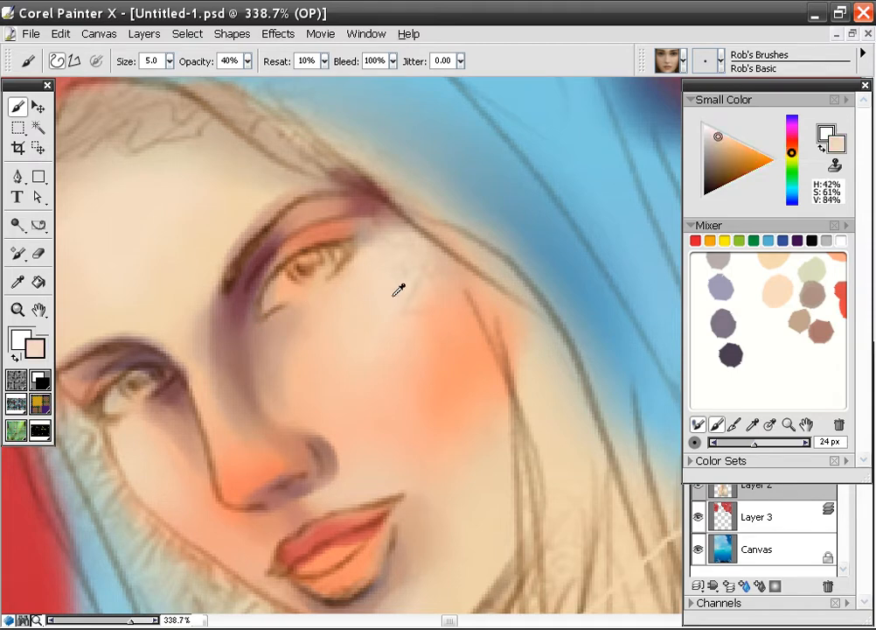
{"action": "left_click", "coordinate": [169, 61]}
{"action": "left_click_drag", "start_coordinate": [166, 82], "coordinate": [164, 83]}
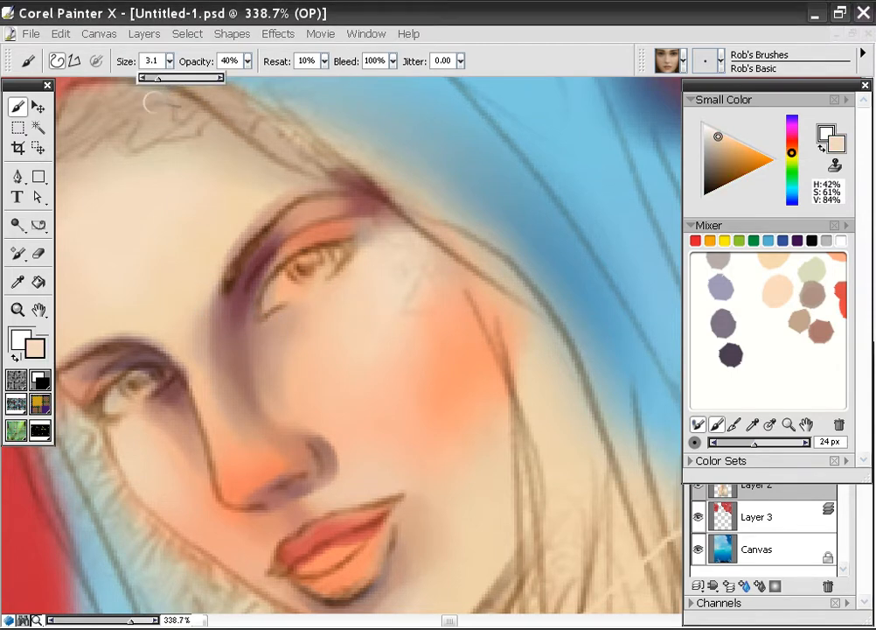
{"action": "left_click", "coordinate": [196, 352]}
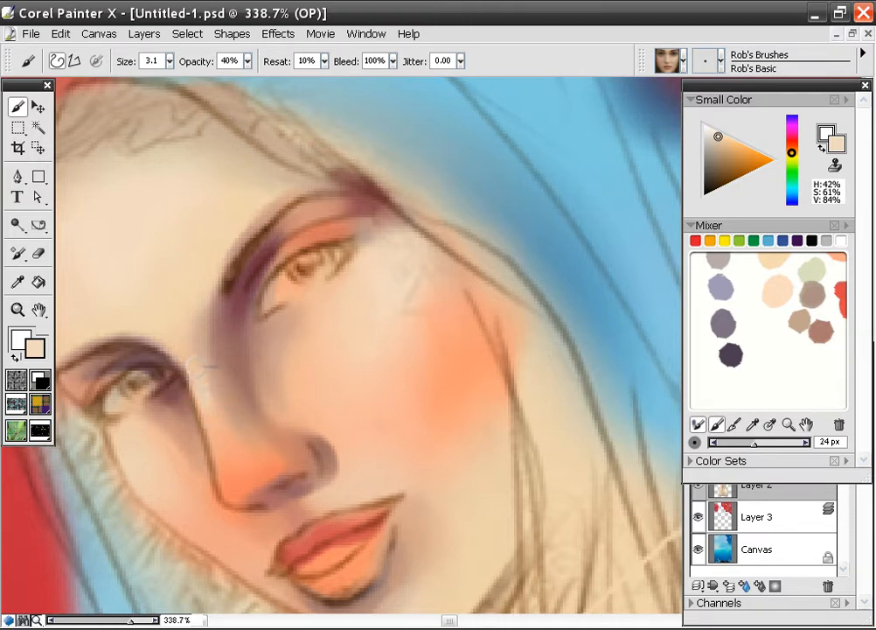
{"action": "left_click_drag", "start_coordinate": [201, 400], "coordinate": [216, 445]}
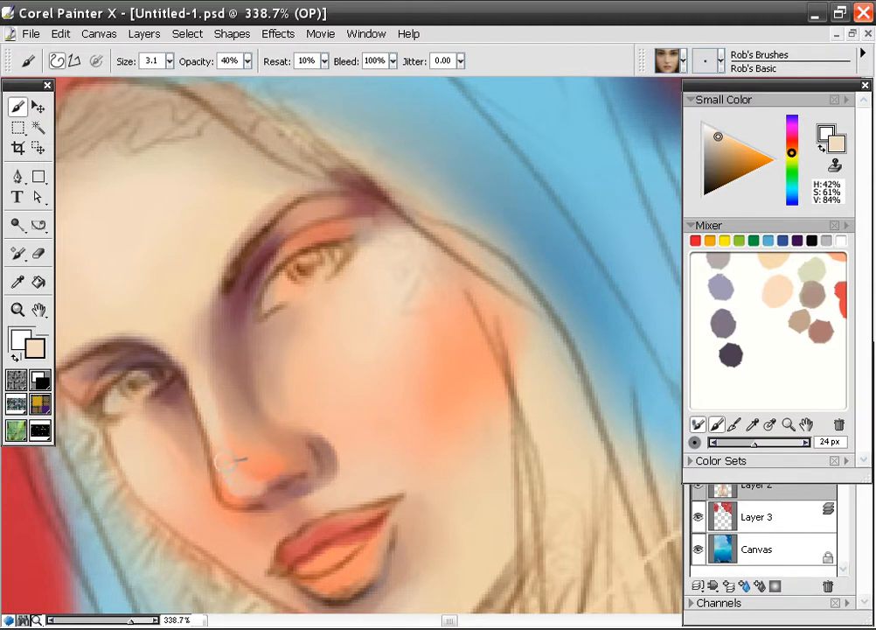
{"action": "left_click", "coordinate": [273, 454], "text": "alt"}
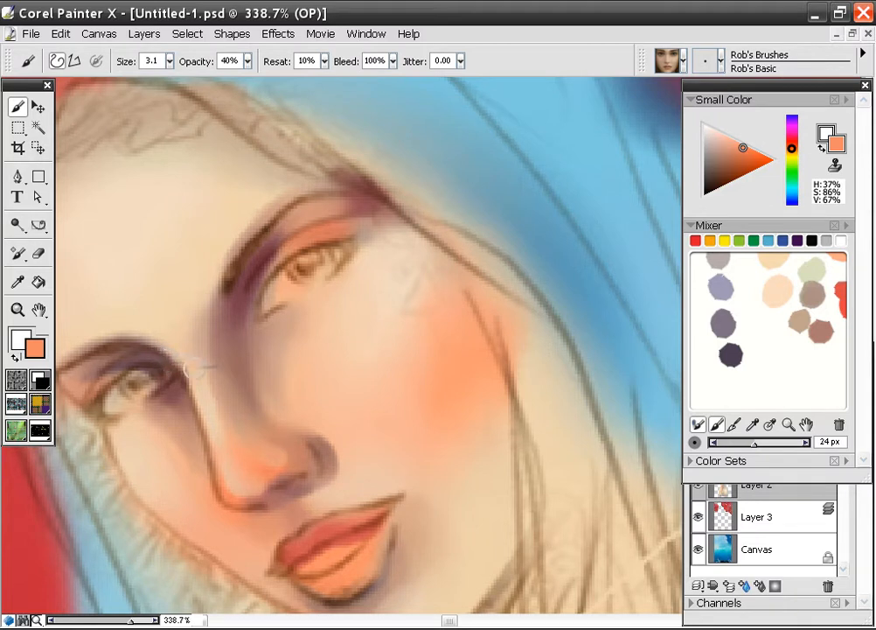
Sample the dark plum beside the nearer eye and deepen the shadow around the nostril and under the nose.
{"action": "left_click", "coordinate": [247, 470], "text": "alt"}
{"action": "left_click", "coordinate": [244, 299], "text": "alt"}
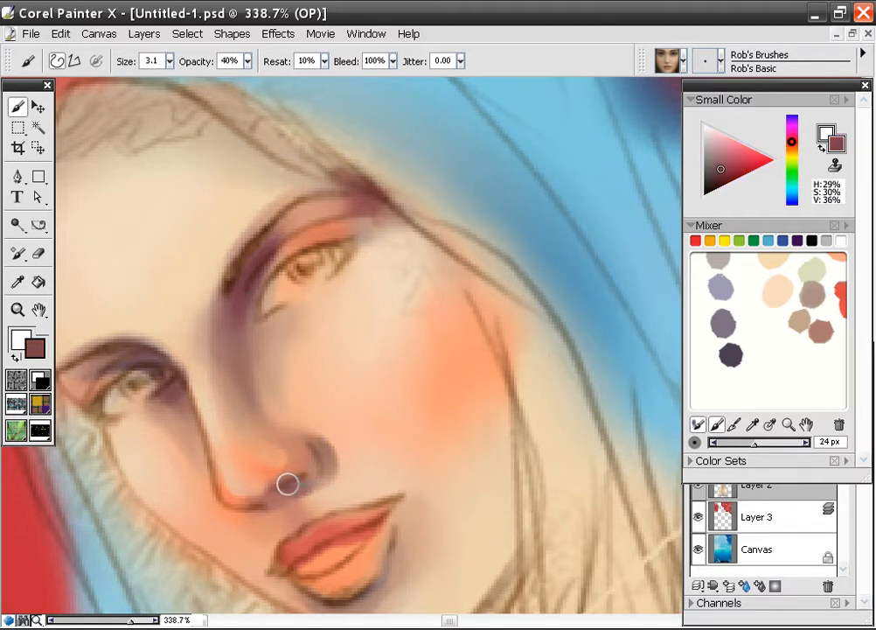
{"action": "mouse_move", "coordinate": [289, 481]}
{"action": "left_mouse_down"}
{"action": "mouse_move", "coordinate": [307, 475]}
{"action": "mouse_move", "coordinate": [307, 448]}
{"action": "mouse_move", "coordinate": [314, 455]}
{"action": "mouse_move", "coordinate": [299, 449]}
{"action": "mouse_move", "coordinate": [313, 470]}
{"action": "mouse_move", "coordinate": [299, 441]}
{"action": "mouse_move", "coordinate": [320, 453]}
{"action": "mouse_move", "coordinate": [289, 474]}
{"action": "mouse_move", "coordinate": [297, 511]}
{"action": "mouse_move", "coordinate": [322, 467]}
{"action": "mouse_move", "coordinate": [299, 303]}
{"action": "left_mouse_up"}
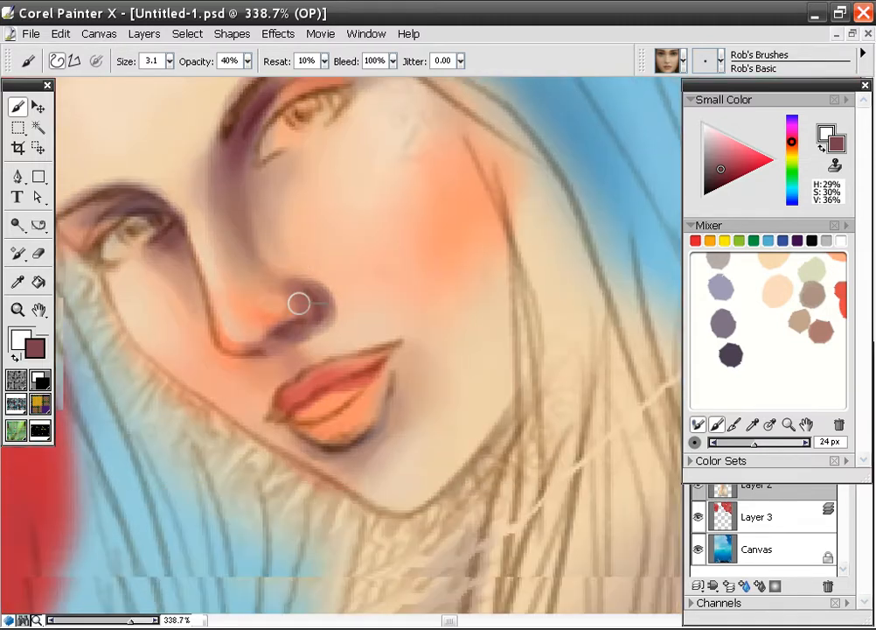
{"action": "key", "text": "ctrl+plus"}
{"action": "mouse_move", "coordinate": [231, 339]}
{"action": "left_mouse_down"}
{"action": "mouse_move", "coordinate": [211, 320]}
{"action": "mouse_move", "coordinate": [245, 346]}
{"action": "mouse_move", "coordinate": [236, 337]}
{"action": "mouse_move", "coordinate": [185, 345]}
{"action": "mouse_move", "coordinate": [221, 320]}
{"action": "mouse_move", "coordinate": [175, 329]}
{"action": "mouse_move", "coordinate": [198, 326]}
{"action": "mouse_move", "coordinate": [193, 334]}
{"action": "mouse_move", "coordinate": [244, 301]}
{"action": "mouse_move", "coordinate": [229, 314]}
{"action": "mouse_move", "coordinate": [238, 293]}
{"action": "mouse_move", "coordinate": [199, 332]}
{"action": "mouse_move", "coordinate": [243, 325]}
{"action": "mouse_move", "coordinate": [218, 327]}
{"action": "mouse_move", "coordinate": [270, 307]}
{"action": "mouse_move", "coordinate": [214, 332]}
{"action": "mouse_move", "coordinate": [266, 293]}
{"action": "mouse_move", "coordinate": [255, 315]}
{"action": "mouse_move", "coordinate": [253, 281]}
{"action": "mouse_move", "coordinate": [201, 249]}
{"action": "mouse_move", "coordinate": [171, 283]}
{"action": "left_mouse_up"}
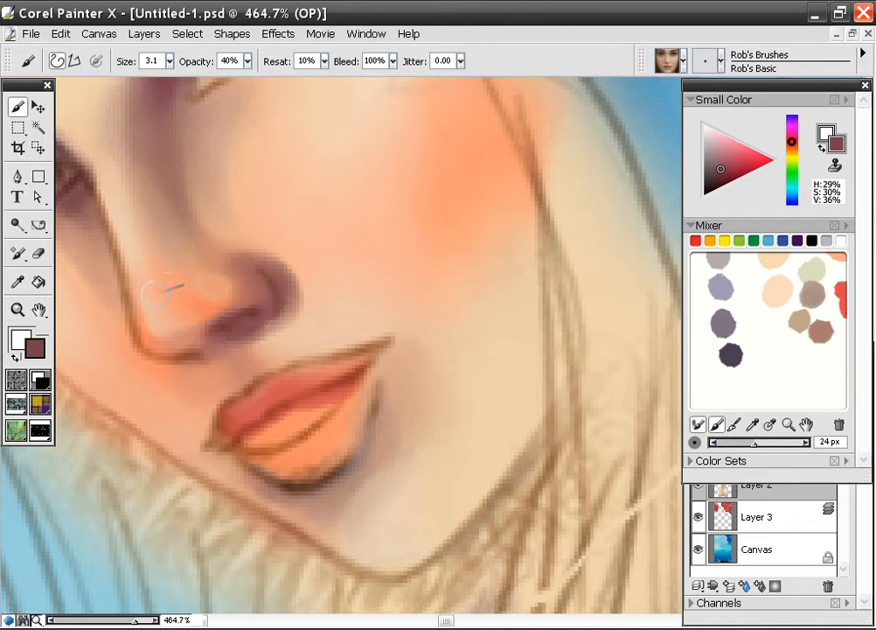
Change the paint colour to a pale cream (H 44%, S 100%, V 91%) and highlight the lower nose bridge.
{"action": "left_click", "coordinate": [792, 153]}
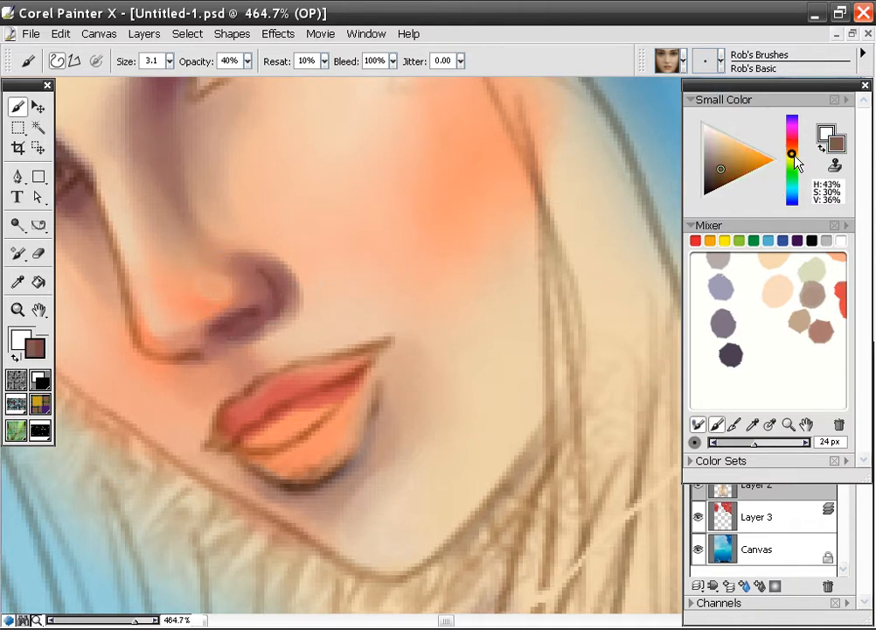
{"action": "left_click", "coordinate": [794, 156]}
{"action": "left_click", "coordinate": [722, 138]}
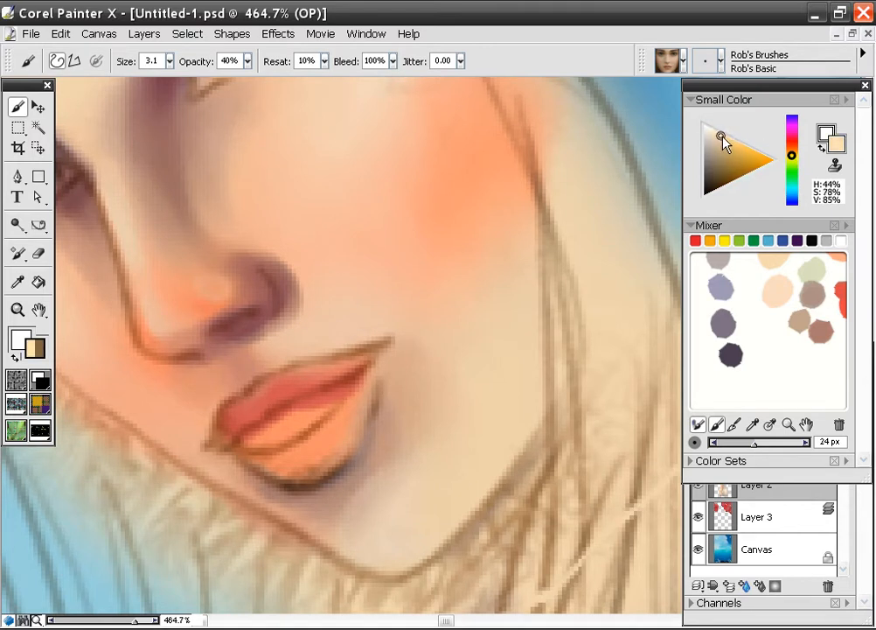
{"action": "left_click", "coordinate": [717, 132]}
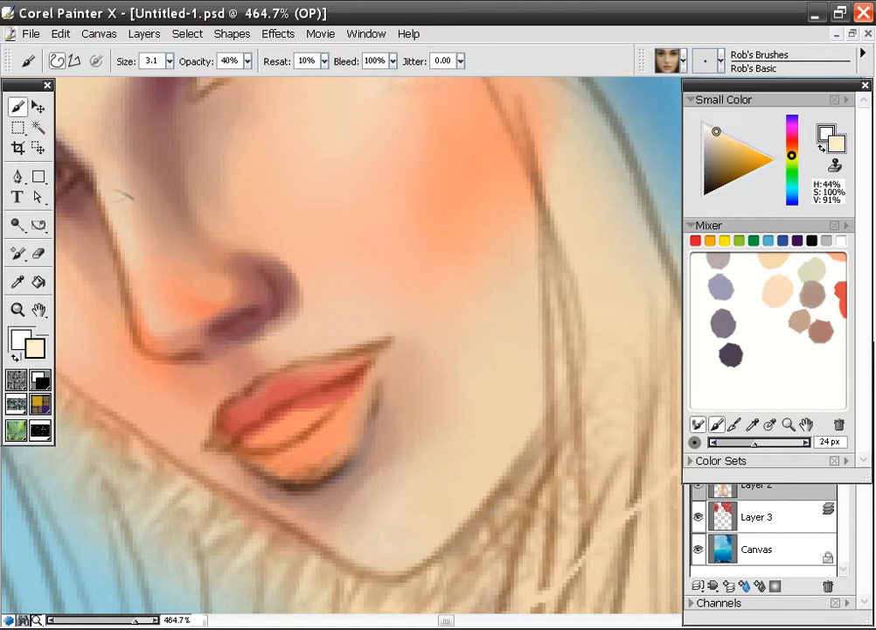
{"action": "left_click_drag", "start_coordinate": [116, 206], "coordinate": [144, 262]}
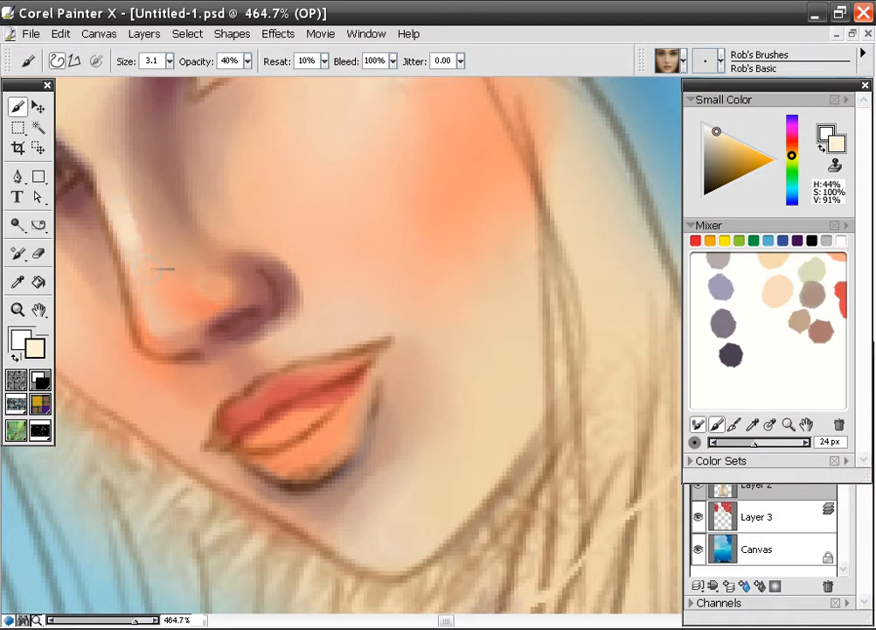
Reduce the brush size to 1.6 and paint cream highlights along the nose bridge and around the nose tip.
{"action": "left_click", "coordinate": [169, 62]}
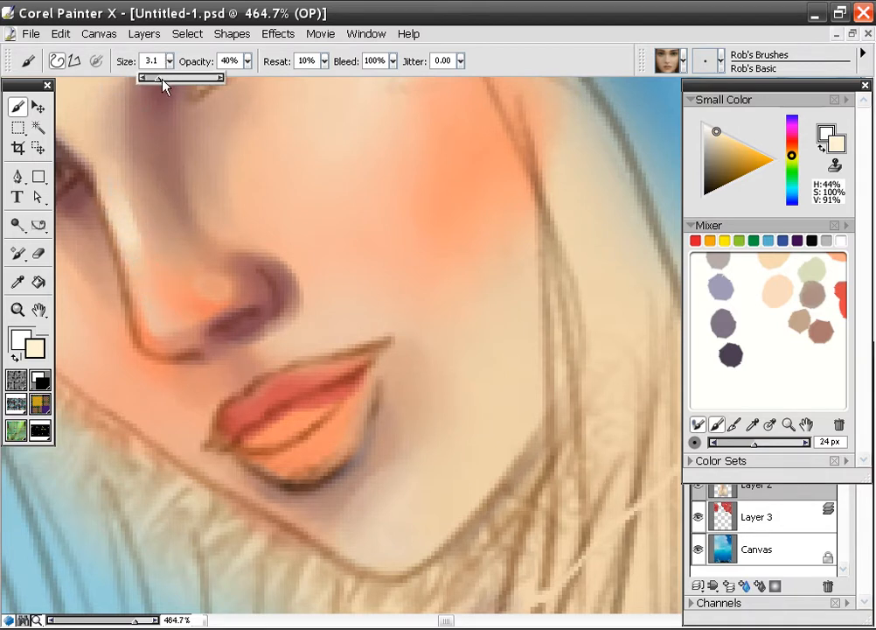
{"action": "left_click_drag", "start_coordinate": [165, 79], "coordinate": [149, 79]}
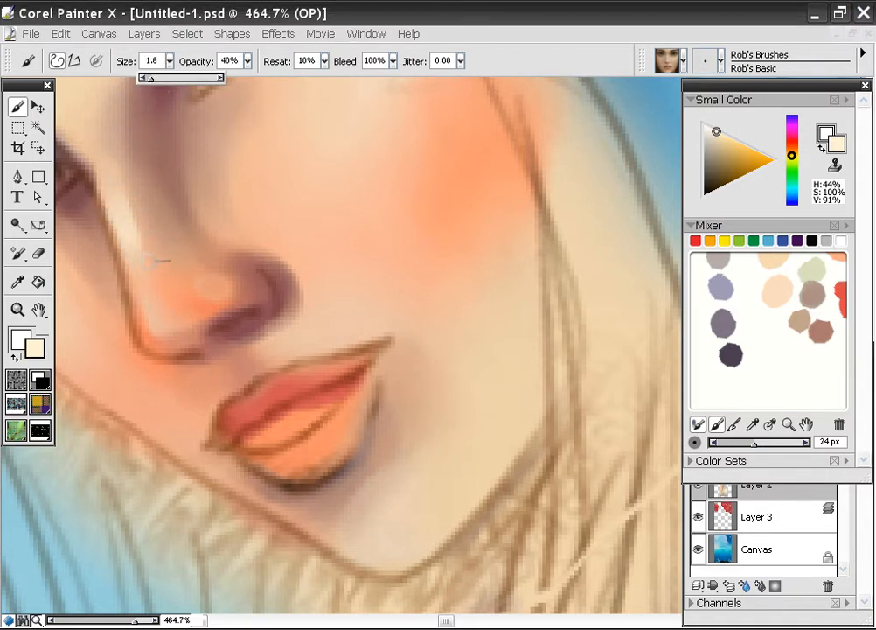
{"action": "left_click", "coordinate": [155, 319]}
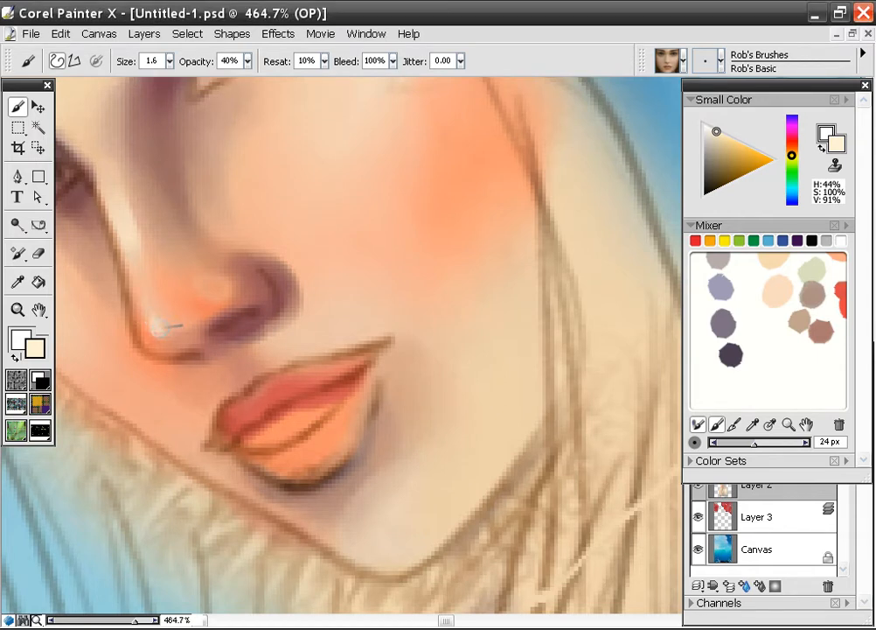
{"action": "left_click_drag", "start_coordinate": [147, 322], "coordinate": [152, 332]}
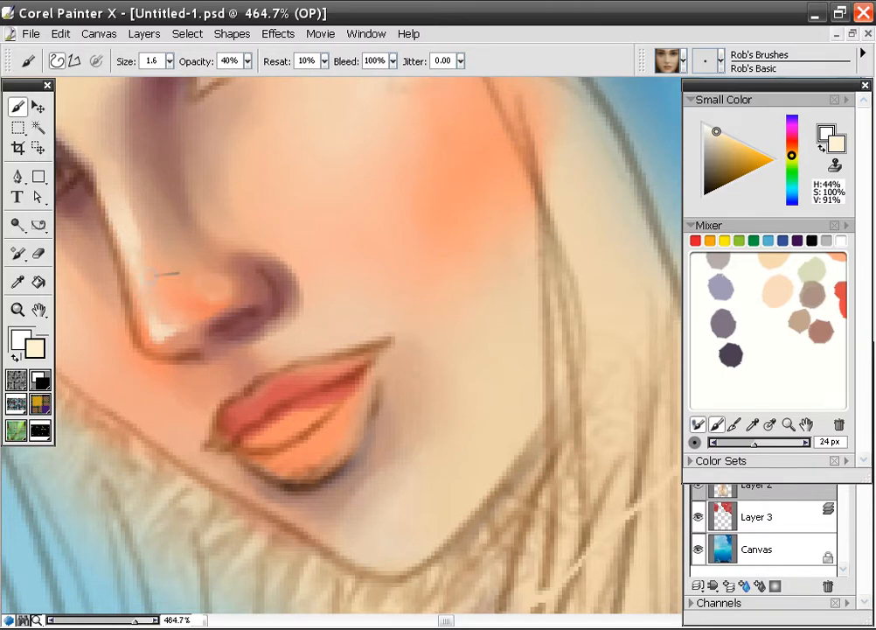
{"action": "left_click_drag", "start_coordinate": [162, 276], "coordinate": [327, 244]}
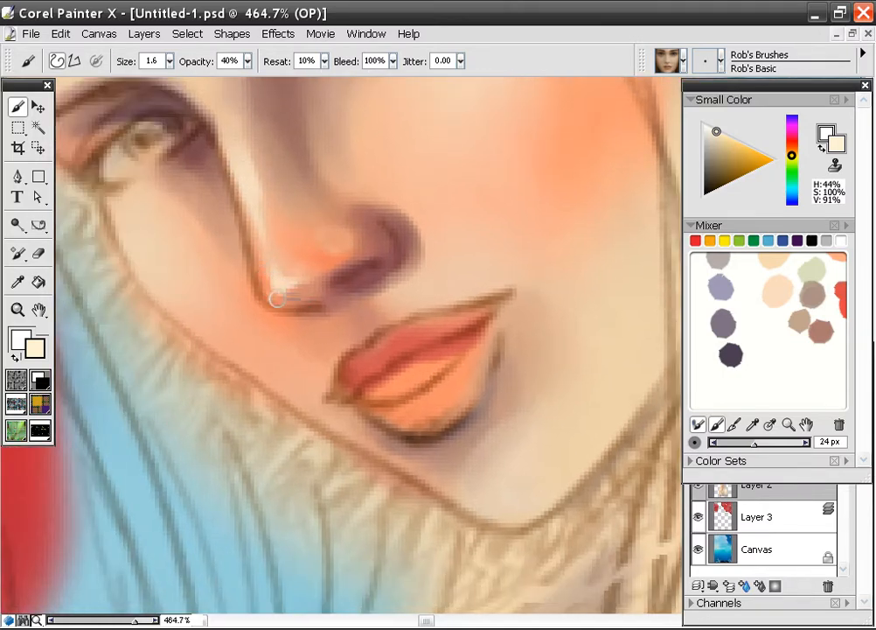
{"action": "left_click_drag", "start_coordinate": [257, 284], "coordinate": [298, 307]}
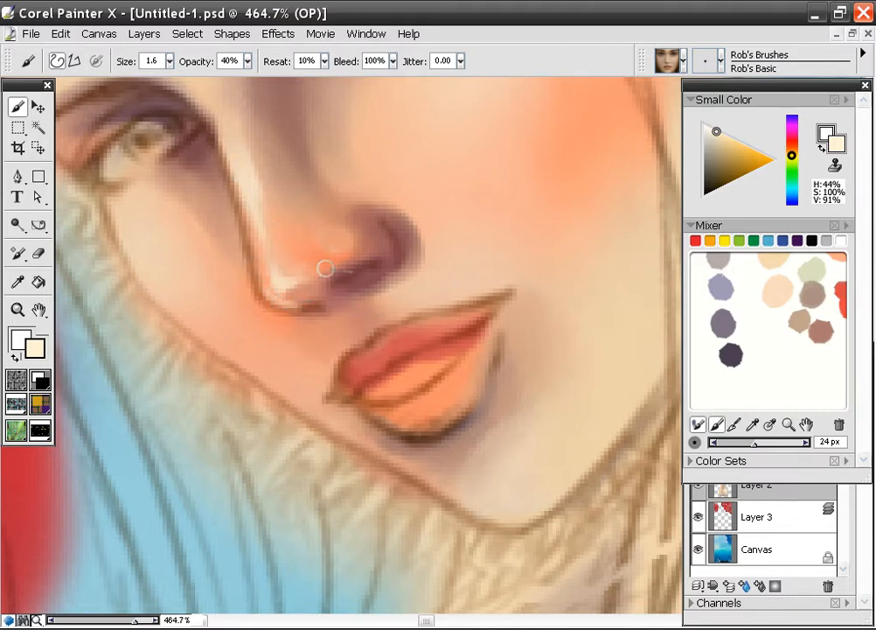
Shade the groove between nose and lips with sampled nostril shadow, then edge the upper lip with pale cream from the nose bridge.
{"action": "left_click", "coordinate": [366, 278], "text": "alt"}
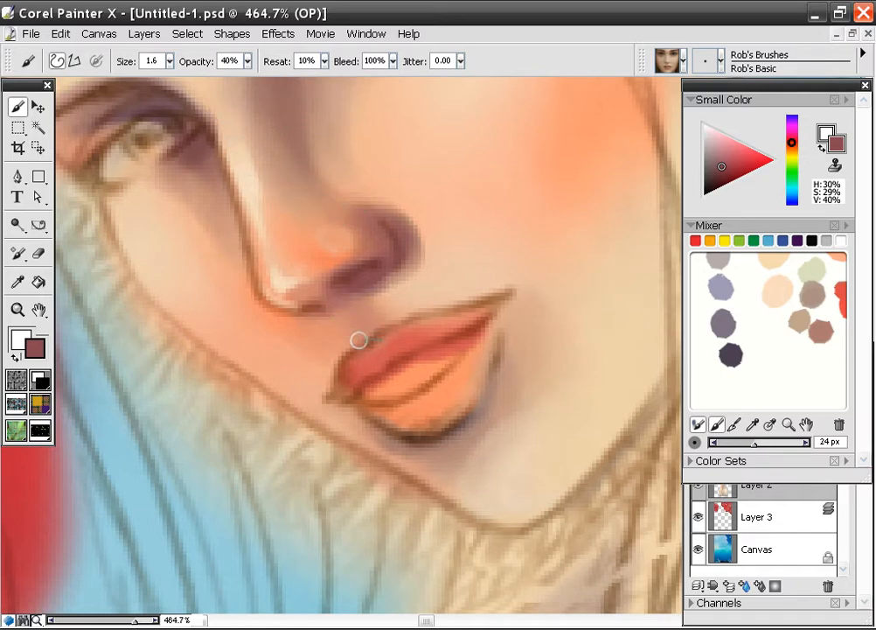
{"action": "mouse_move", "coordinate": [351, 340]}
{"action": "left_mouse_down"}
{"action": "mouse_move", "coordinate": [332, 309]}
{"action": "mouse_move", "coordinate": [349, 300]}
{"action": "mouse_move", "coordinate": [339, 298]}
{"action": "mouse_move", "coordinate": [351, 346]}
{"action": "mouse_move", "coordinate": [368, 331]}
{"action": "mouse_move", "coordinate": [349, 336]}
{"action": "mouse_move", "coordinate": [356, 323]}
{"action": "mouse_move", "coordinate": [332, 301]}
{"action": "mouse_move", "coordinate": [348, 337]}
{"action": "mouse_move", "coordinate": [344, 292]}
{"action": "mouse_move", "coordinate": [358, 320]}
{"action": "mouse_move", "coordinate": [330, 296]}
{"action": "mouse_move", "coordinate": [343, 347]}
{"action": "left_mouse_up"}
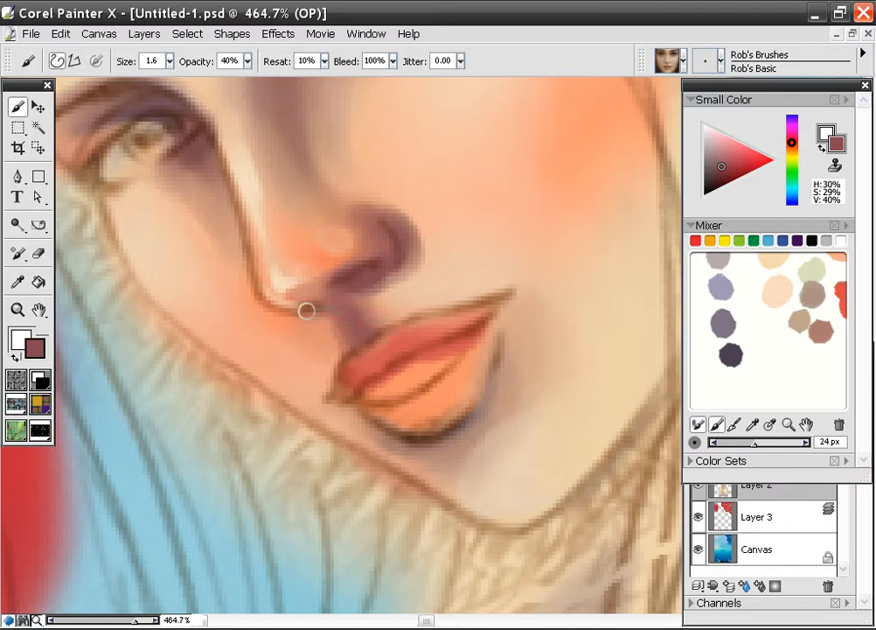
{"action": "left_click", "coordinate": [259, 186], "text": "alt"}
{"action": "left_click_drag", "start_coordinate": [377, 338], "coordinate": [331, 387]}
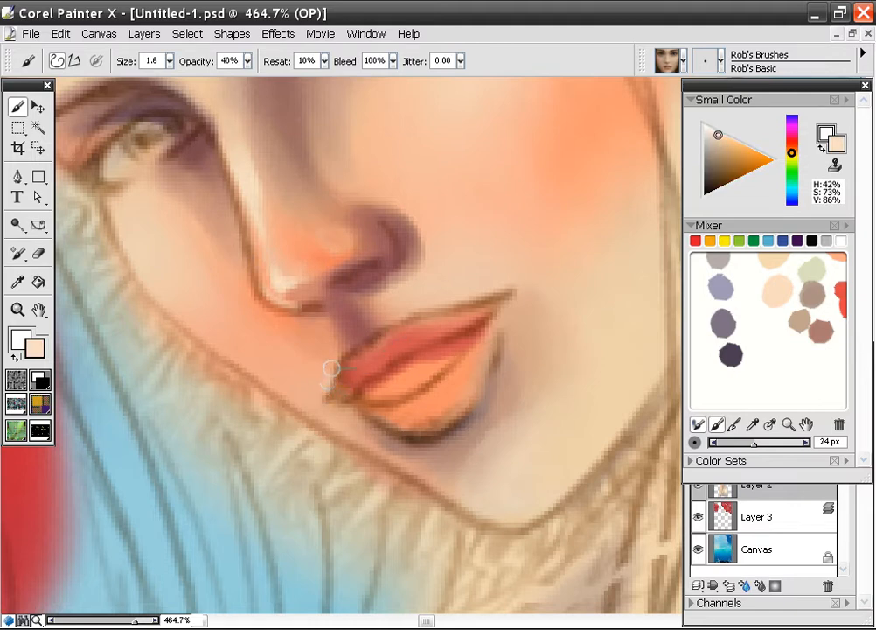
{"action": "left_click_drag", "start_coordinate": [333, 357], "coordinate": [373, 331]}
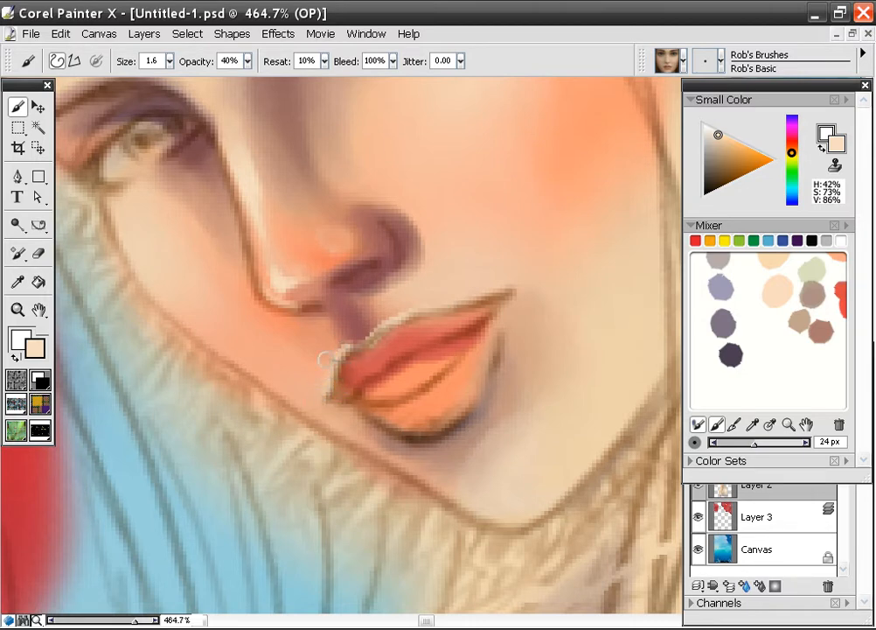
{"action": "left_click_drag", "start_coordinate": [360, 340], "coordinate": [366, 334]}
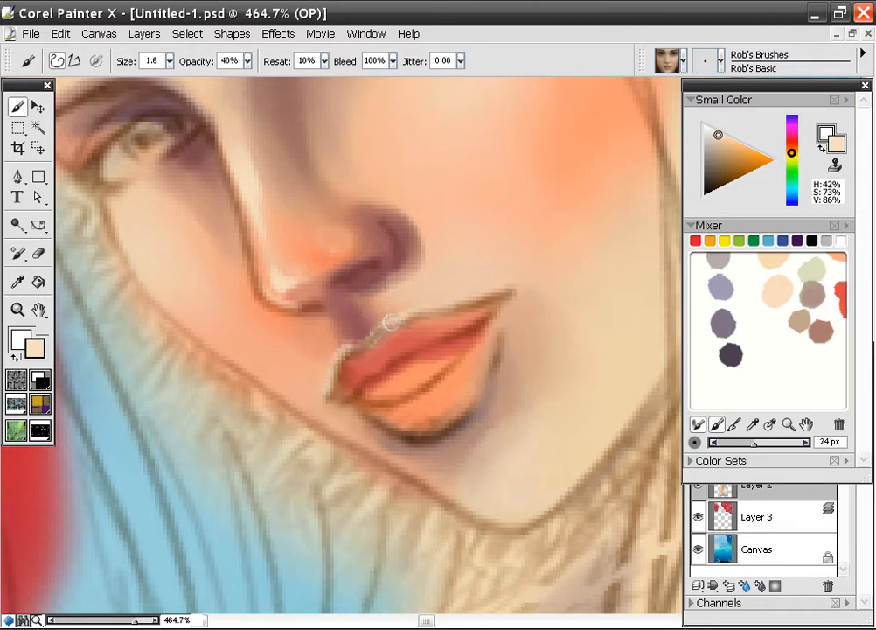
Sample the skin tone above the upper lip and trim the groove shadow under the nose into a narrower band.
{"action": "left_click", "coordinate": [314, 242], "text": "alt"}
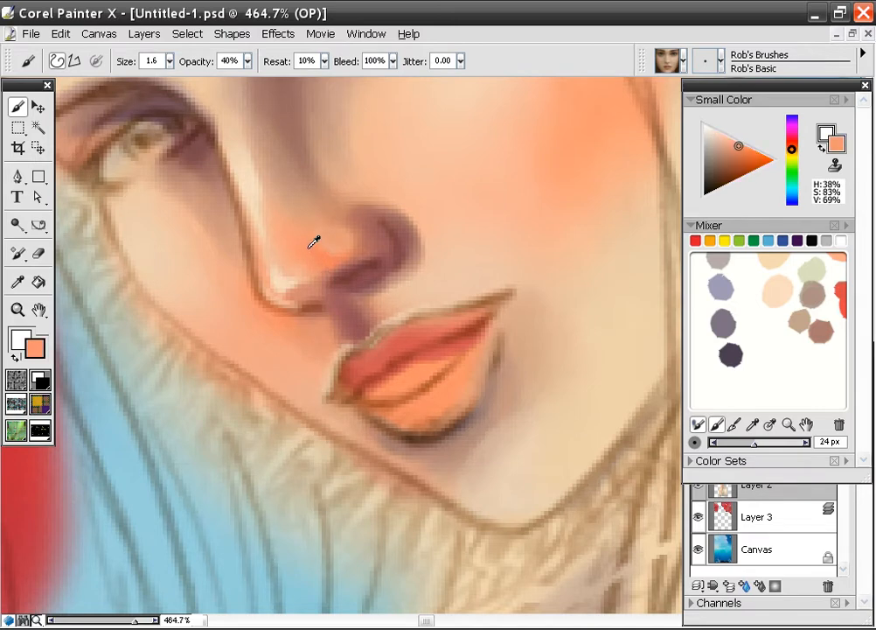
{"action": "left_click", "coordinate": [404, 287], "text": "alt"}
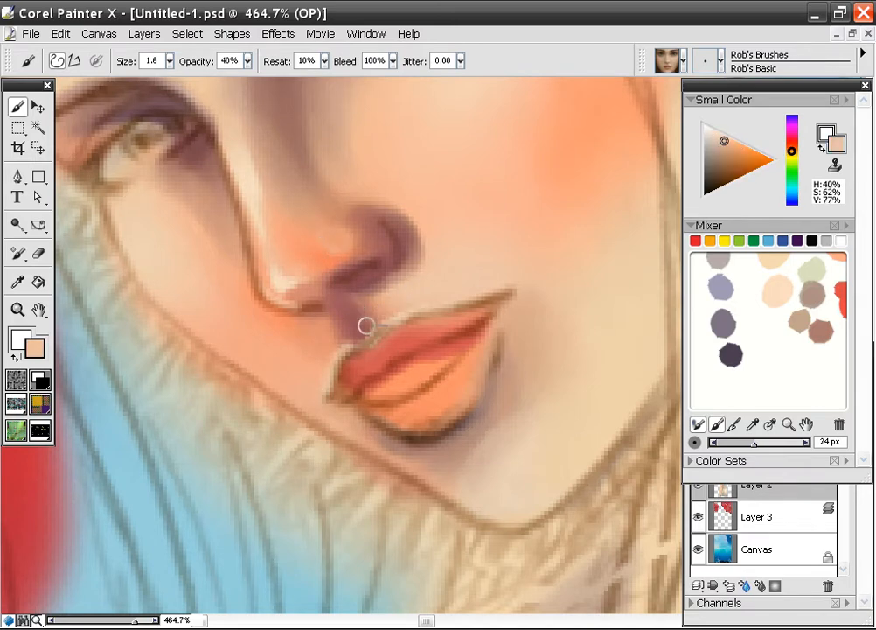
{"action": "mouse_move", "coordinate": [361, 316]}
{"action": "left_mouse_down"}
{"action": "mouse_move", "coordinate": [366, 325]}
{"action": "mouse_move", "coordinate": [343, 294]}
{"action": "left_mouse_up"}
{"action": "mouse_move", "coordinate": [380, 324]}
{"action": "left_mouse_down"}
{"action": "mouse_move", "coordinate": [354, 293]}
{"action": "mouse_move", "coordinate": [376, 327]}
{"action": "mouse_move", "coordinate": [331, 277]}
{"action": "mouse_move", "coordinate": [303, 324]}
{"action": "mouse_move", "coordinate": [327, 327]}
{"action": "mouse_move", "coordinate": [384, 287]}
{"action": "mouse_move", "coordinate": [331, 276]}
{"action": "left_mouse_up"}
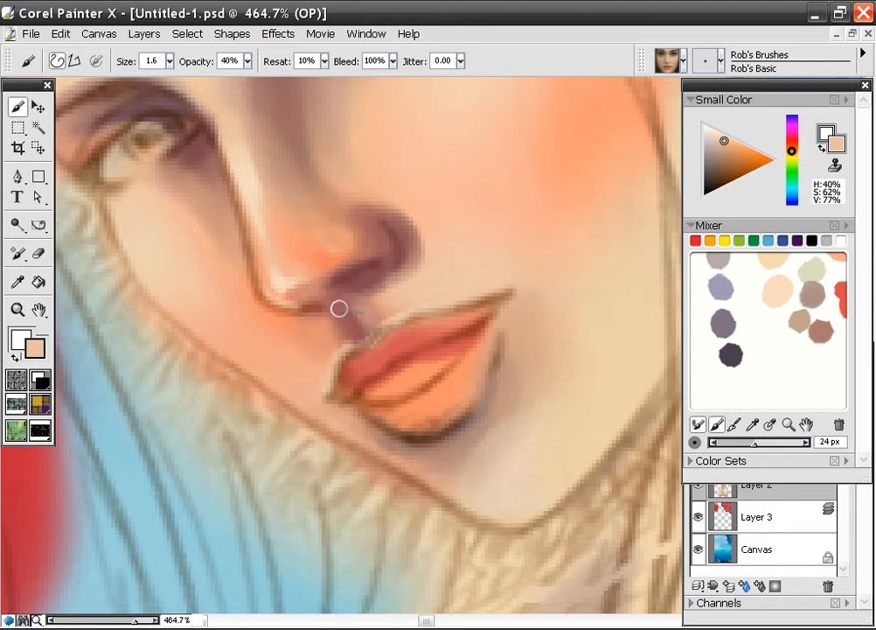
{"action": "left_click_drag", "start_coordinate": [340, 338], "coordinate": [328, 319]}
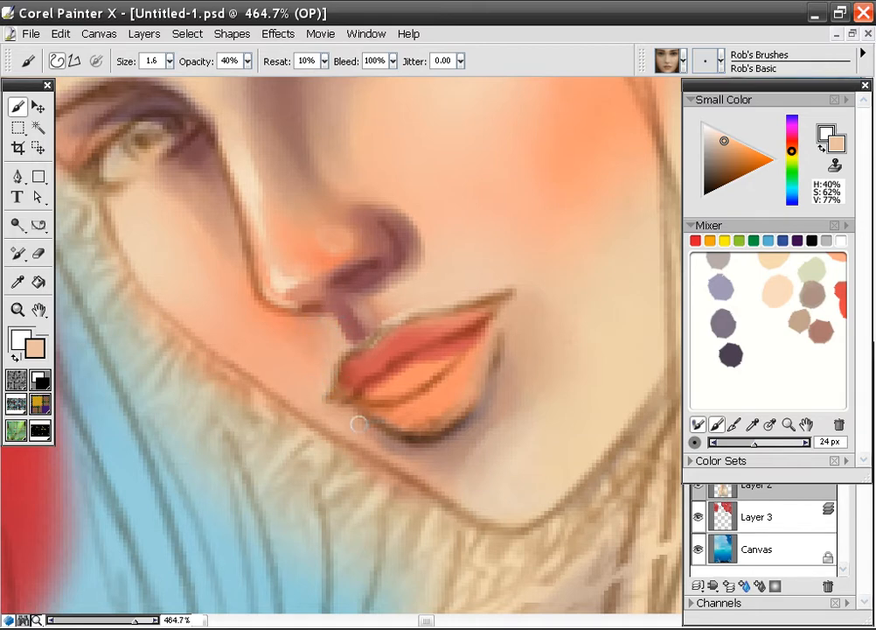
Sample a muted red-brown and shade below and beside the lower lip, enlarging the brush to 2.9 for the outer shadow.
{"action": "left_click", "coordinate": [406, 324], "text": "alt"}
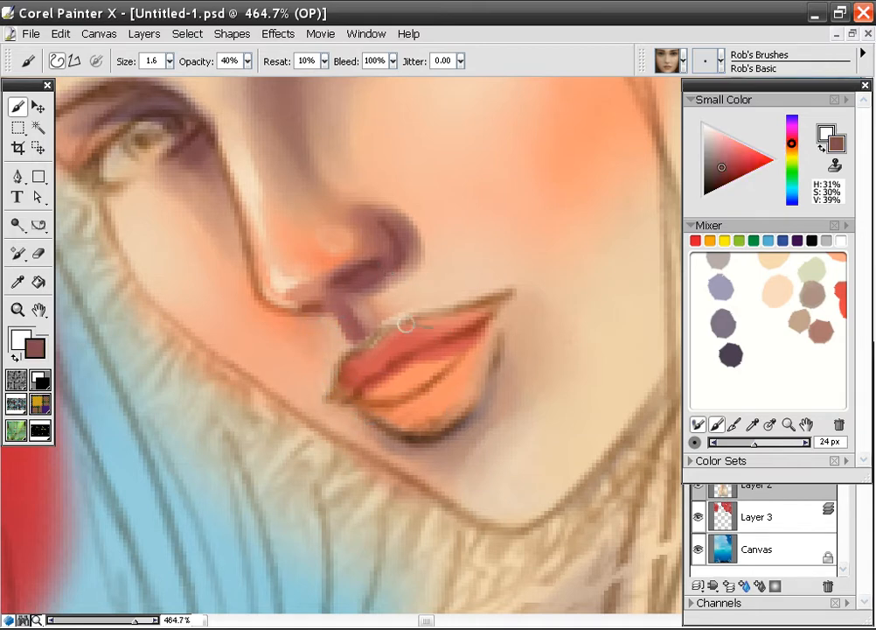
{"action": "mouse_move", "coordinate": [477, 412]}
{"action": "left_mouse_down"}
{"action": "mouse_move", "coordinate": [494, 385]}
{"action": "mouse_move", "coordinate": [490, 354]}
{"action": "mouse_move", "coordinate": [488, 403]}
{"action": "mouse_move", "coordinate": [452, 435]}
{"action": "mouse_move", "coordinate": [418, 445]}
{"action": "mouse_move", "coordinate": [433, 448]}
{"action": "mouse_move", "coordinate": [403, 447]}
{"action": "mouse_move", "coordinate": [403, 455]}
{"action": "mouse_move", "coordinate": [419, 462]}
{"action": "mouse_move", "coordinate": [461, 445]}
{"action": "mouse_move", "coordinate": [498, 358]}
{"action": "mouse_move", "coordinate": [502, 379]}
{"action": "mouse_move", "coordinate": [505, 357]}
{"action": "mouse_move", "coordinate": [500, 408]}
{"action": "mouse_move", "coordinate": [506, 384]}
{"action": "mouse_move", "coordinate": [473, 433]}
{"action": "mouse_move", "coordinate": [502, 401]}
{"action": "mouse_move", "coordinate": [443, 454]}
{"action": "mouse_move", "coordinate": [501, 416]}
{"action": "left_mouse_up"}
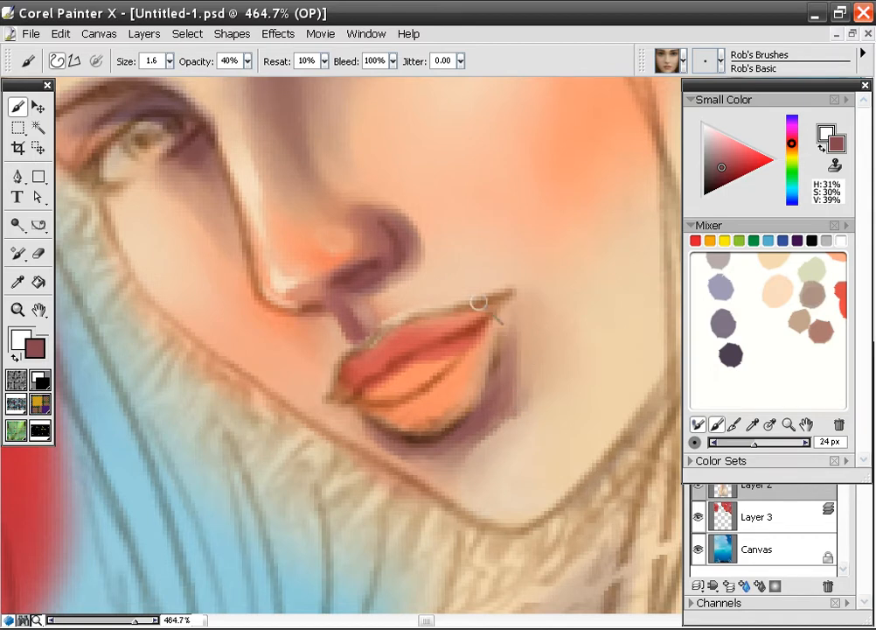
{"action": "left_click", "coordinate": [169, 63]}
{"action": "left_click", "coordinate": [157, 78]}
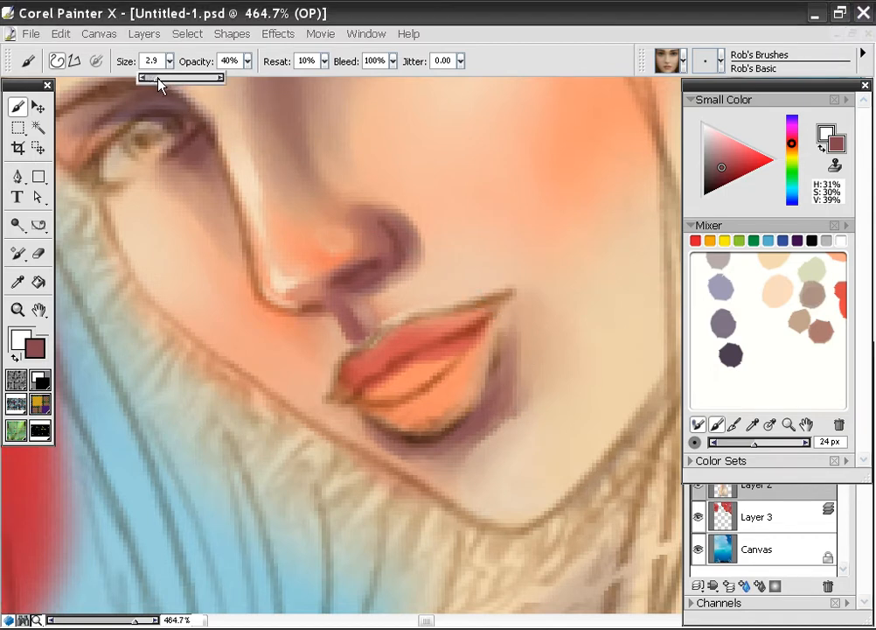
{"action": "mouse_move", "coordinate": [496, 358]}
{"action": "left_mouse_down"}
{"action": "mouse_move", "coordinate": [516, 380]}
{"action": "mouse_move", "coordinate": [496, 408]}
{"action": "mouse_move", "coordinate": [522, 391]}
{"action": "left_mouse_up"}
Blend the shadow around the lower lip and far mouth corner, alternating sampled skin tones and red-brown shadow colours.
{"action": "left_click", "coordinate": [525, 415], "text": "alt"}
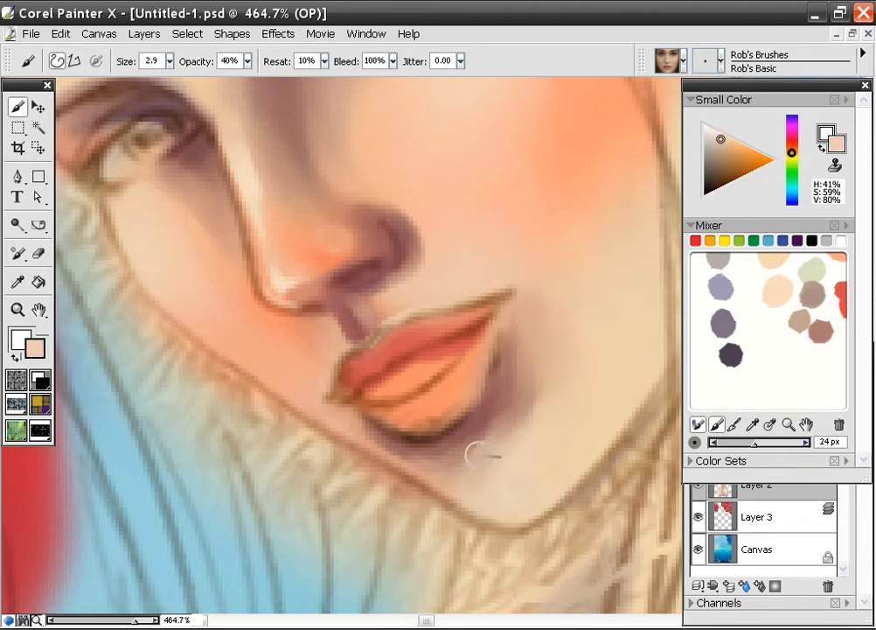
{"action": "left_click", "coordinate": [506, 392], "text": "alt"}
{"action": "left_click", "coordinate": [512, 421], "text": "alt"}
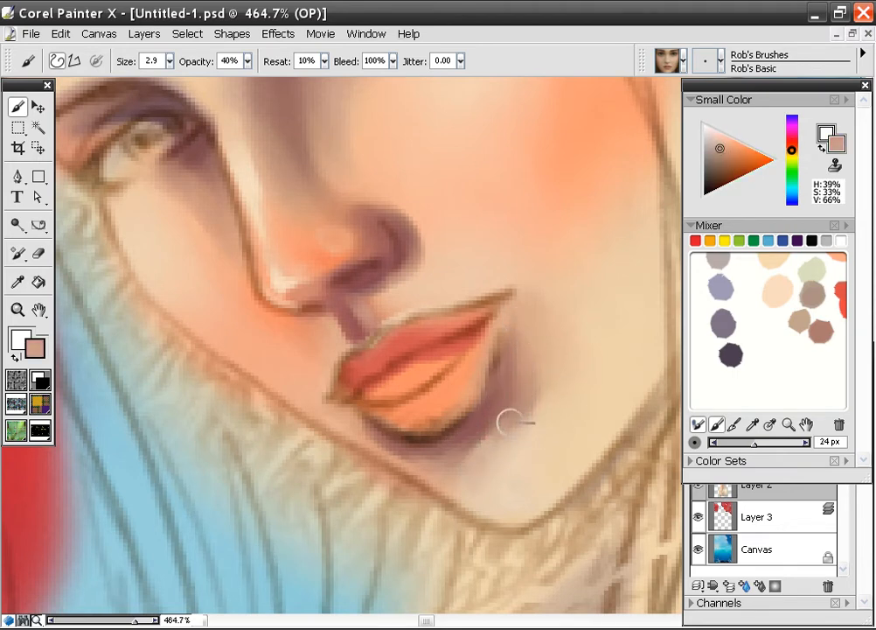
{"action": "left_click", "coordinate": [472, 427], "text": "alt"}
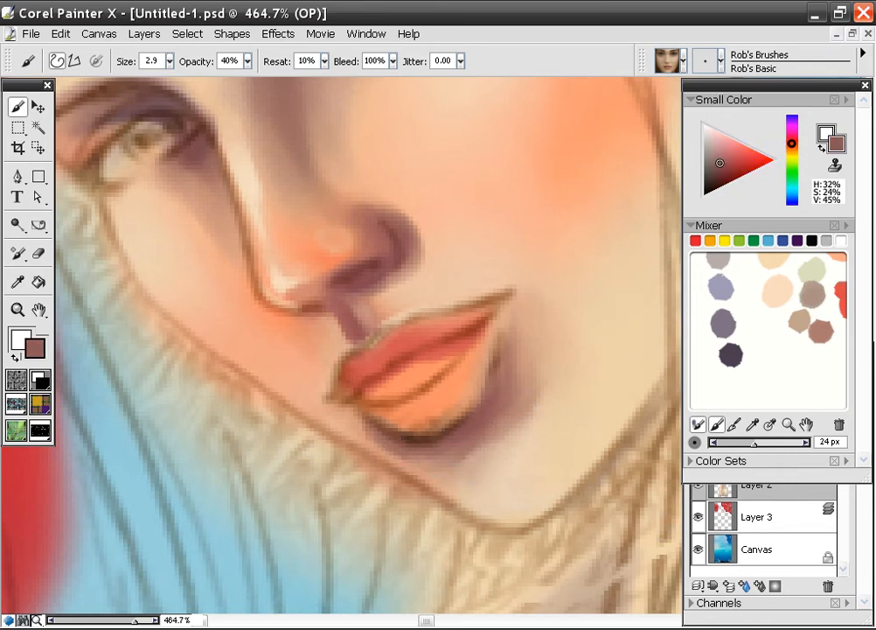
{"action": "left_click", "coordinate": [734, 628]}
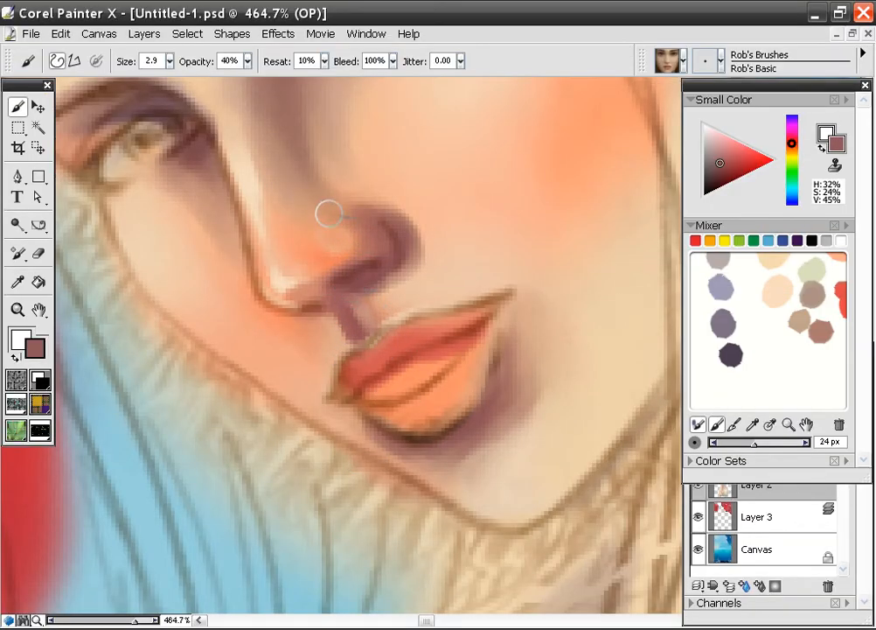
{"action": "left_click", "coordinate": [538, 407], "text": "alt"}
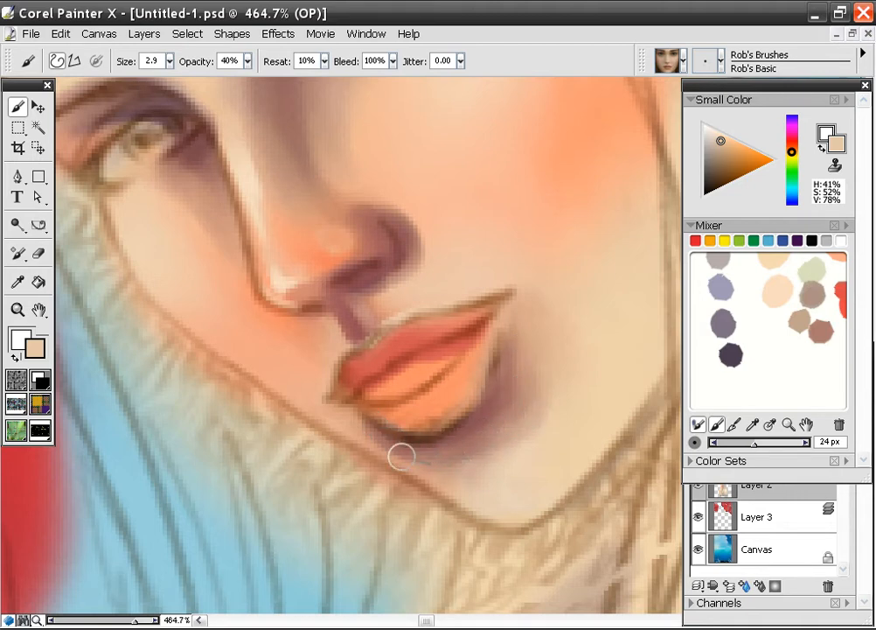
{"action": "left_click", "coordinate": [364, 320], "text": "alt"}
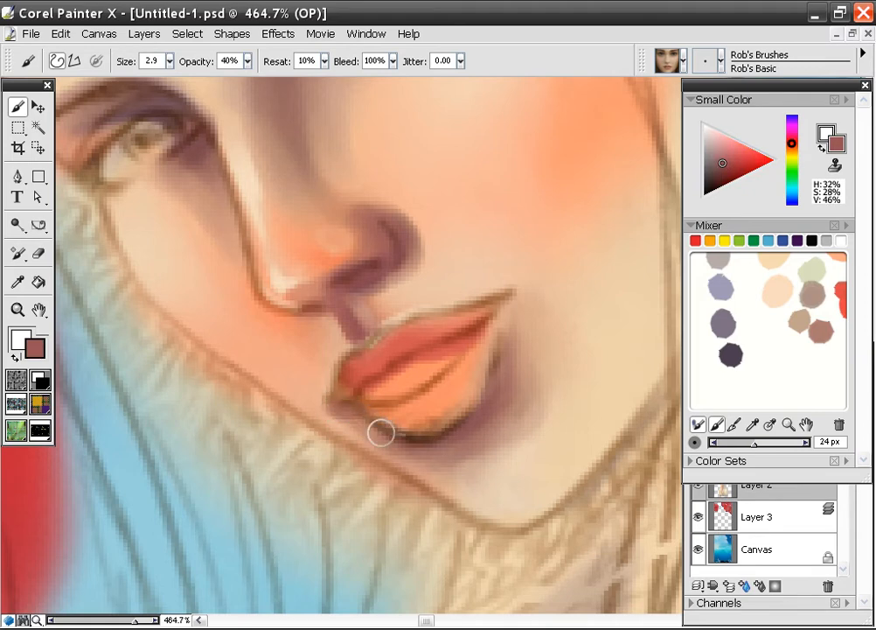
{"action": "left_click", "coordinate": [330, 416], "text": "alt"}
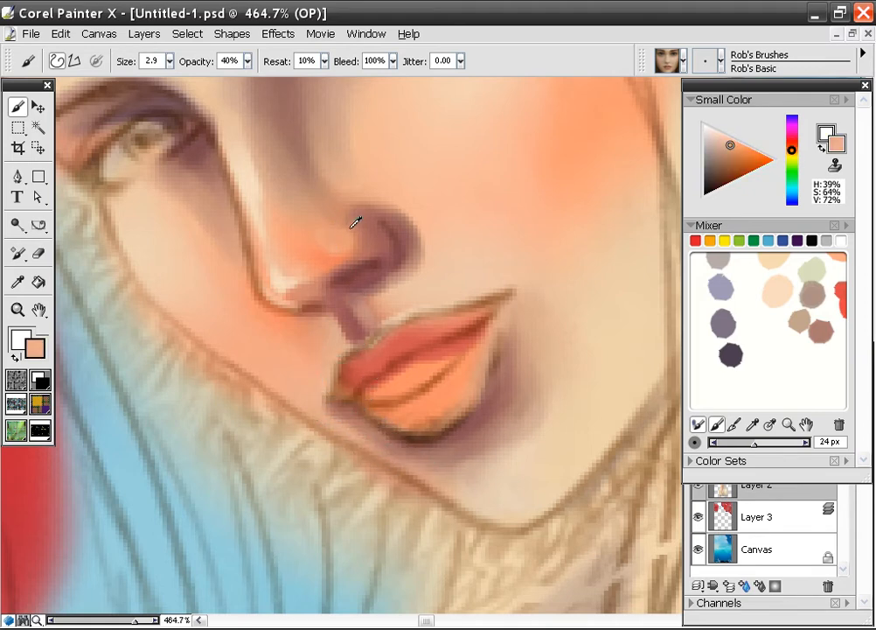
Sample the red-brown shadow beside the nose, enlarge the brush to 12.2 and shade the outer cheek from temple toward the jaw.
{"action": "key", "text": "space"}
{"action": "left_click_drag", "start_coordinate": [420, 231], "coordinate": [417, 409]}
{"action": "mouse_move", "coordinate": [490, 304]}
{"action": "left_mouse_down"}
{"action": "mouse_move", "coordinate": [399, 329]}
{"action": "mouse_move", "coordinate": [391, 364]}
{"action": "mouse_move", "coordinate": [341, 308]}
{"action": "left_mouse_up"}
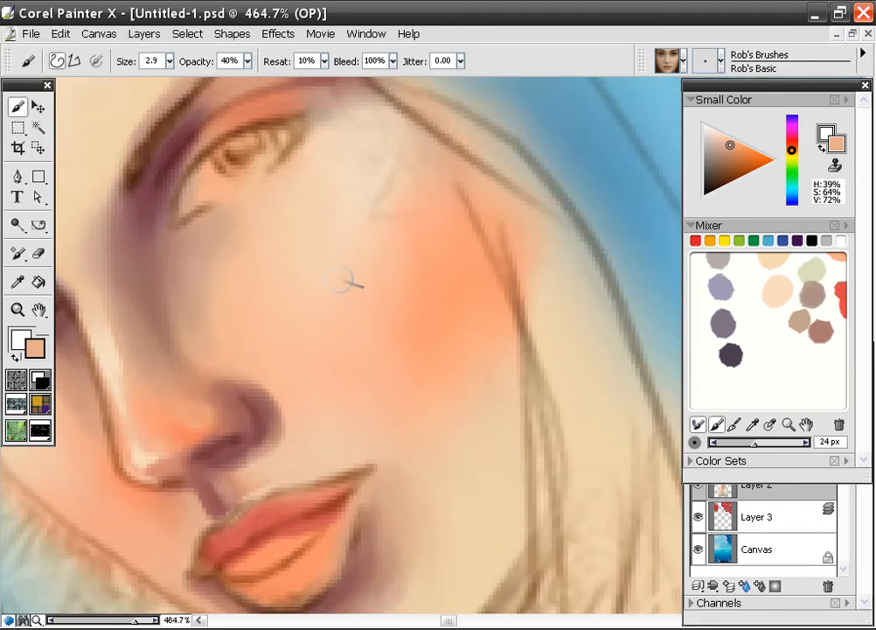
{"action": "left_click", "coordinate": [170, 203], "text": "alt"}
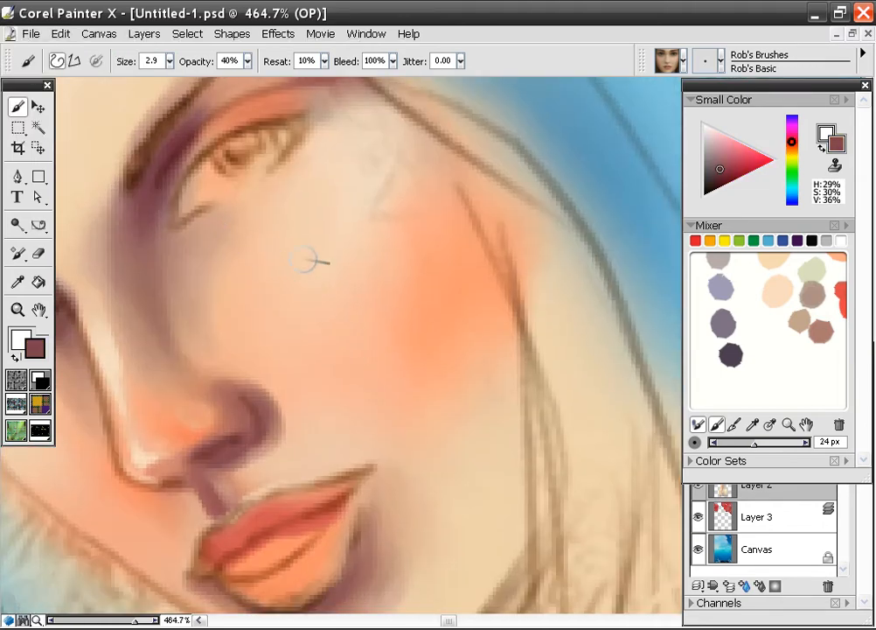
{"action": "left_click", "coordinate": [163, 61]}
{"action": "left_click_drag", "start_coordinate": [182, 80], "coordinate": [175, 81]}
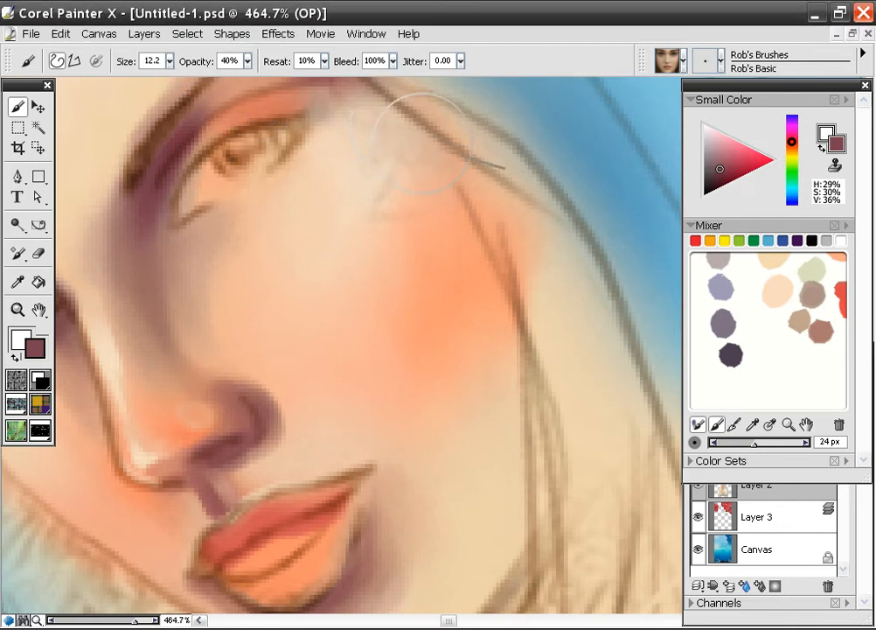
{"action": "mouse_move", "coordinate": [433, 131]}
{"action": "left_mouse_down"}
{"action": "mouse_move", "coordinate": [465, 227]}
{"action": "mouse_move", "coordinate": [465, 290]}
{"action": "mouse_move", "coordinate": [439, 154]}
{"action": "mouse_move", "coordinate": [443, 259]}
{"action": "mouse_move", "coordinate": [427, 136]}
{"action": "mouse_move", "coordinate": [439, 275]}
{"action": "mouse_move", "coordinate": [483, 404]}
{"action": "mouse_move", "coordinate": [441, 199]}
{"action": "mouse_move", "coordinate": [445, 312]}
{"action": "mouse_move", "coordinate": [488, 404]}
{"action": "mouse_move", "coordinate": [524, 452]}
{"action": "mouse_move", "coordinate": [468, 225]}
{"action": "mouse_move", "coordinate": [509, 365]}
{"action": "mouse_move", "coordinate": [476, 186]}
{"action": "mouse_move", "coordinate": [438, 134]}
{"action": "mouse_move", "coordinate": [432, 154]}
{"action": "mouse_move", "coordinate": [442, 154]}
{"action": "mouse_move", "coordinate": [488, 197]}
{"action": "mouse_move", "coordinate": [439, 134]}
{"action": "mouse_move", "coordinate": [451, 221]}
{"action": "mouse_move", "coordinate": [475, 256]}
{"action": "mouse_move", "coordinate": [470, 332]}
{"action": "mouse_move", "coordinate": [489, 214]}
{"action": "mouse_move", "coordinate": [500, 349]}
{"action": "mouse_move", "coordinate": [500, 241]}
{"action": "mouse_move", "coordinate": [481, 300]}
{"action": "left_mouse_up"}
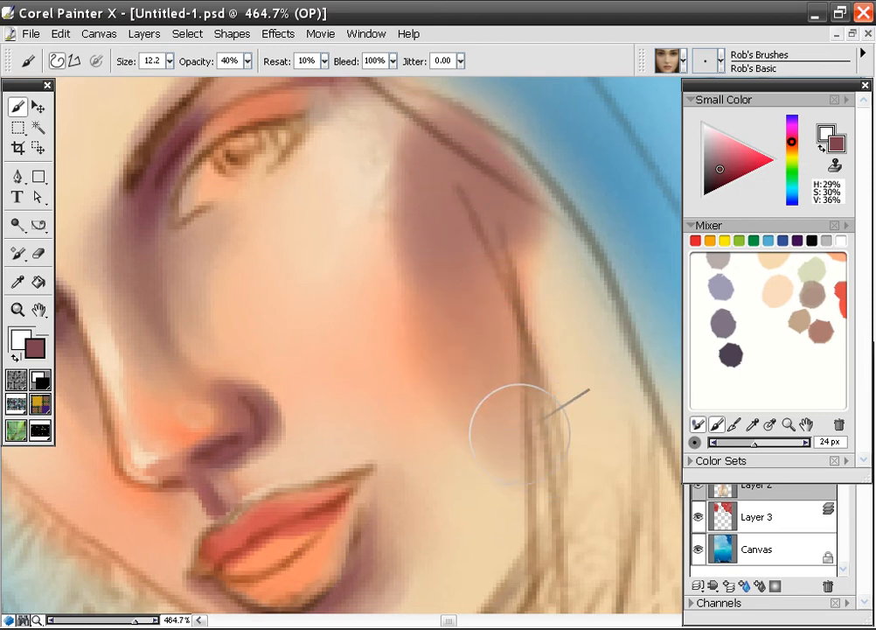
Soften the inner edge of the outer cheek shadow with sampled peach and pale cream skin tones.
{"action": "left_click", "coordinate": [404, 309], "text": "alt"}
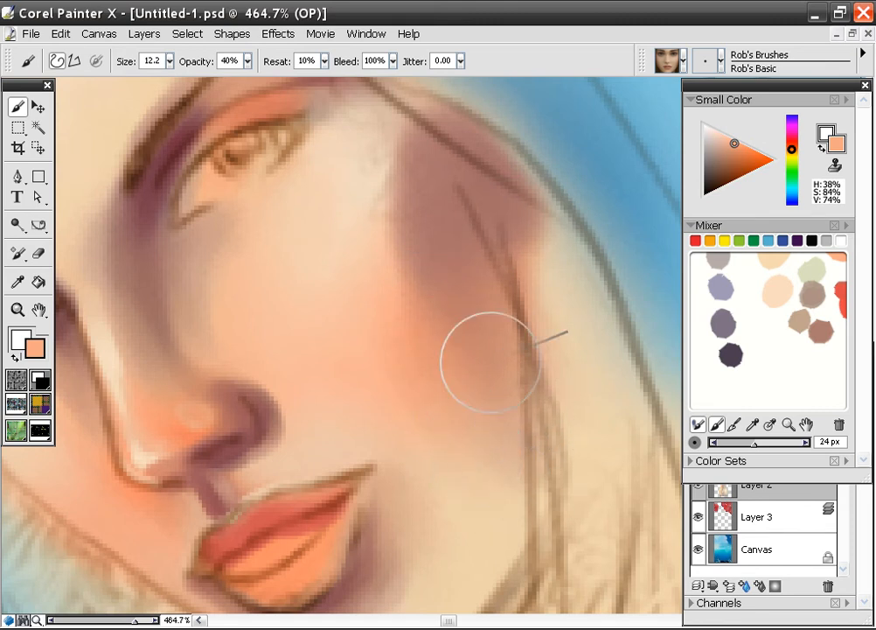
{"action": "left_click", "coordinate": [367, 189], "text": "alt"}
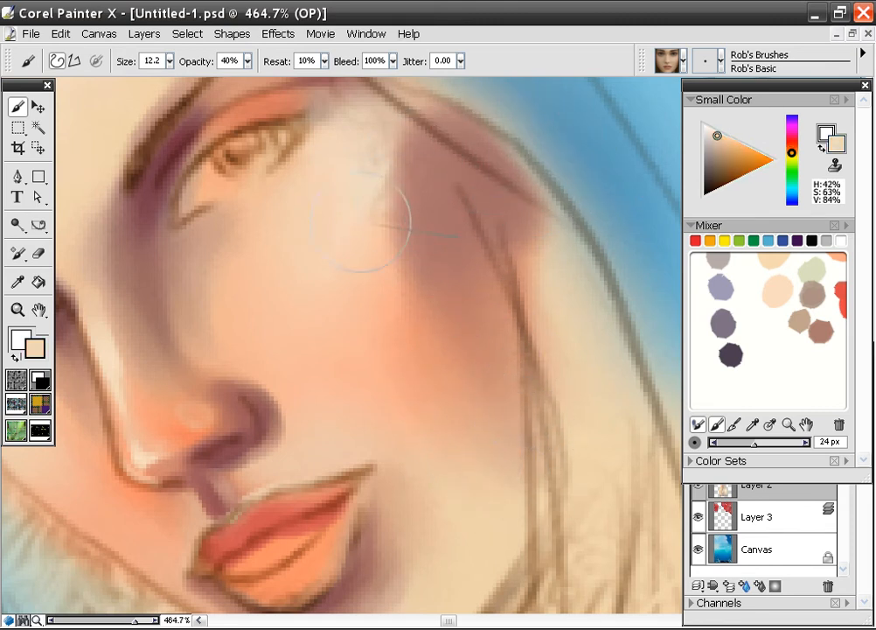
{"action": "mouse_move", "coordinate": [371, 225]}
{"action": "left_mouse_down"}
{"action": "mouse_move", "coordinate": [367, 160]}
{"action": "mouse_move", "coordinate": [366, 226]}
{"action": "mouse_move", "coordinate": [376, 161]}
{"action": "mouse_move", "coordinate": [372, 276]}
{"action": "mouse_move", "coordinate": [384, 180]}
{"action": "mouse_move", "coordinate": [392, 284]}
{"action": "mouse_move", "coordinate": [409, 127]}
{"action": "mouse_move", "coordinate": [393, 256]}
{"action": "mouse_move", "coordinate": [382, 266]}
{"action": "mouse_move", "coordinate": [366, 179]}
{"action": "mouse_move", "coordinate": [406, 229]}
{"action": "left_mouse_up"}
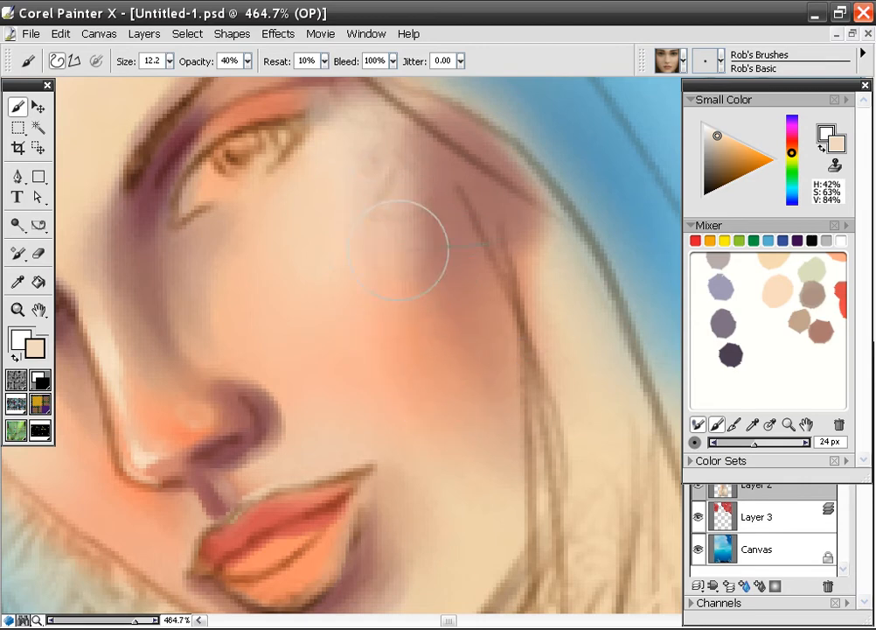
Sample the muted cheek shadow colour and paint it along the jawline and under the chin onto the neck.
{"action": "key", "text": "ctrl+minus"}
{"action": "key", "text": "ctrl+minus"}
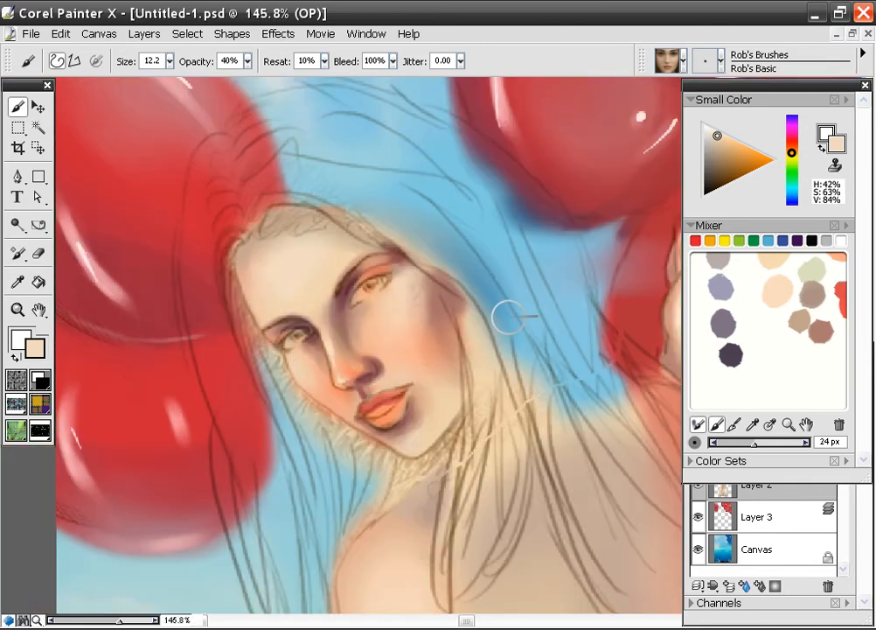
{"action": "left_click_drag", "start_coordinate": [491, 274], "coordinate": [474, 226]}
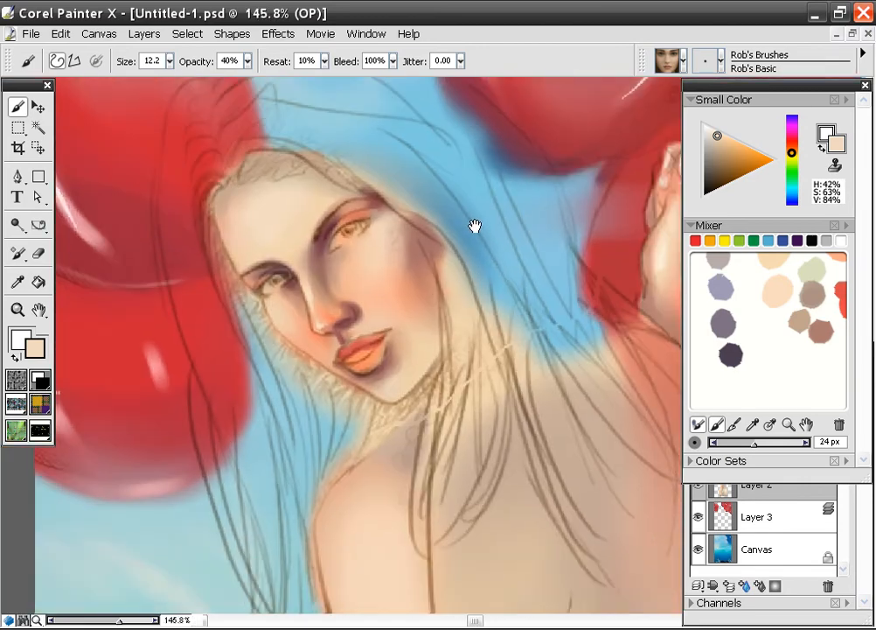
{"action": "left_click", "coordinate": [436, 262], "text": "alt"}
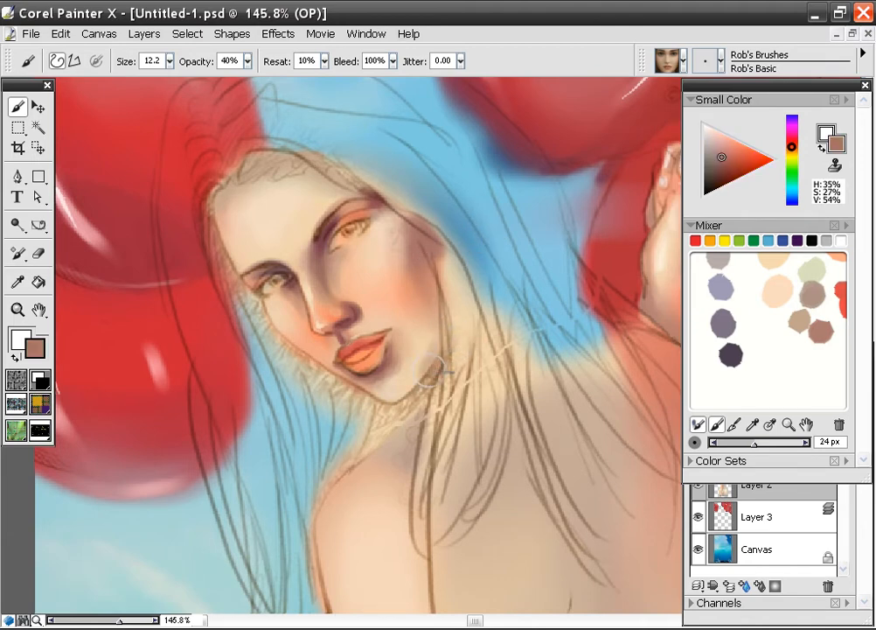
{"action": "mouse_move", "coordinate": [433, 363]}
{"action": "left_mouse_down"}
{"action": "mouse_move", "coordinate": [417, 403]}
{"action": "mouse_move", "coordinate": [453, 358]}
{"action": "mouse_move", "coordinate": [404, 412]}
{"action": "mouse_move", "coordinate": [432, 386]}
{"action": "left_mouse_up"}
Blend the jaw shadow into the chin and lower cheek, alternating sampled light skin tones and brown shadow colours.
{"action": "left_click", "coordinate": [429, 341], "text": "alt"}
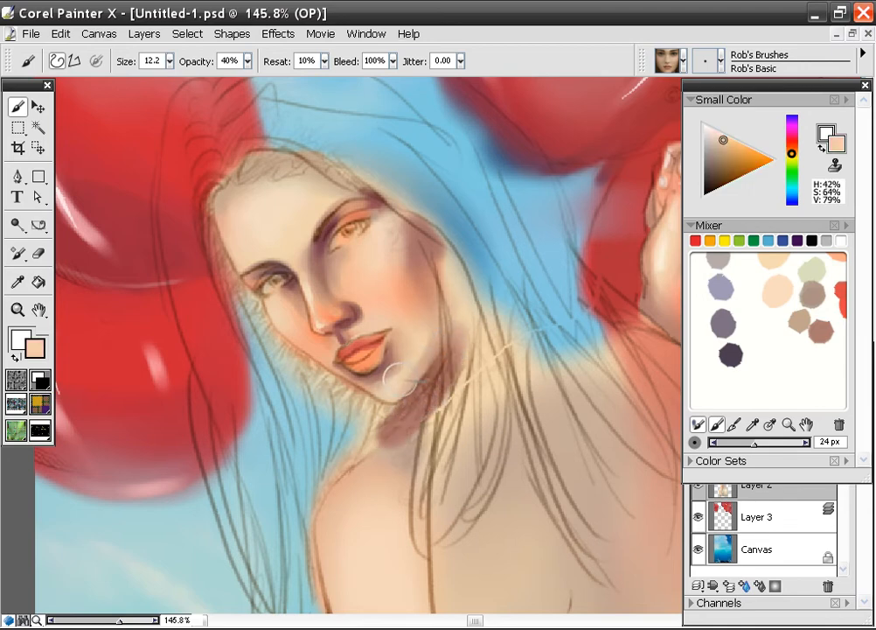
{"action": "left_click", "coordinate": [439, 366], "text": "alt"}
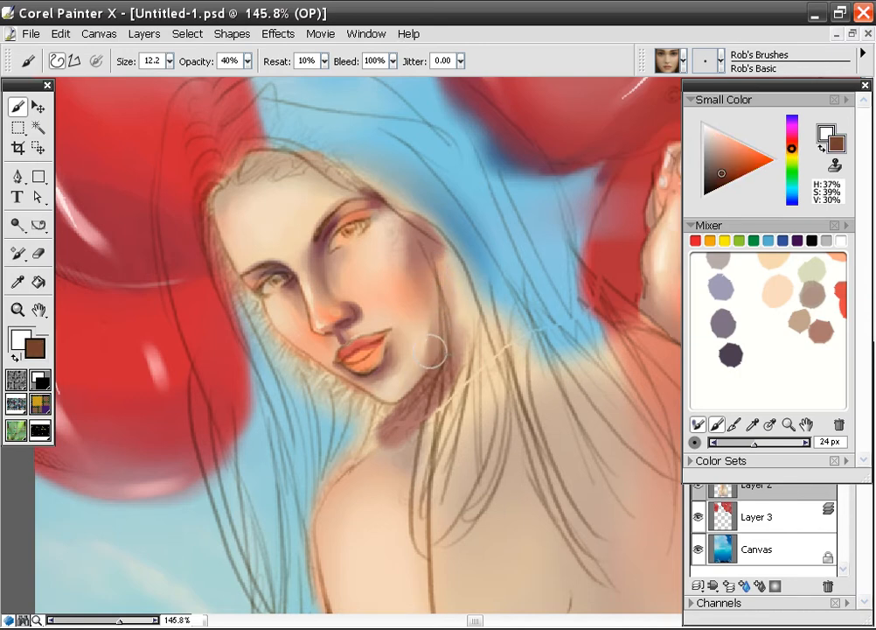
{"action": "left_click", "coordinate": [421, 337], "text": "alt"}
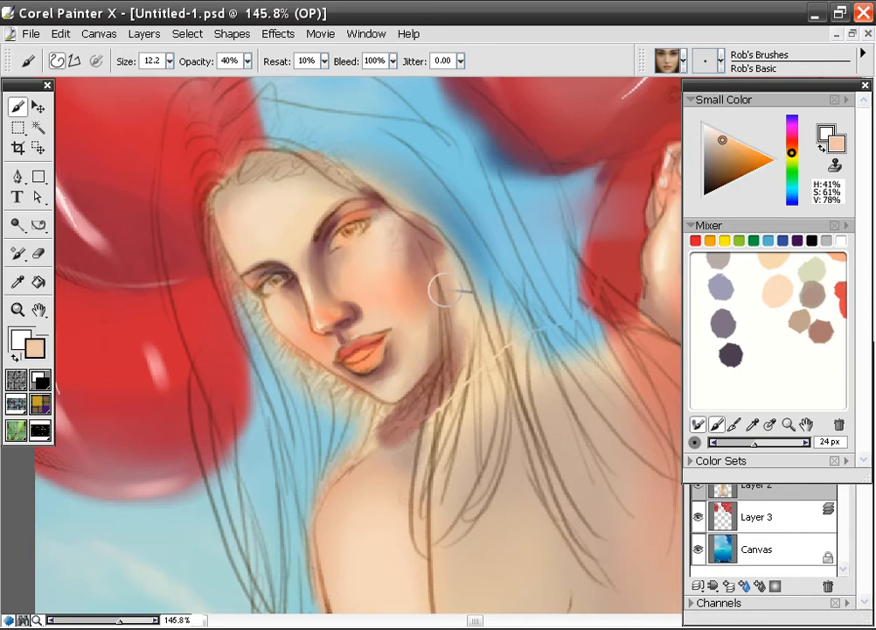
{"action": "left_click", "coordinate": [428, 258], "text": "alt"}
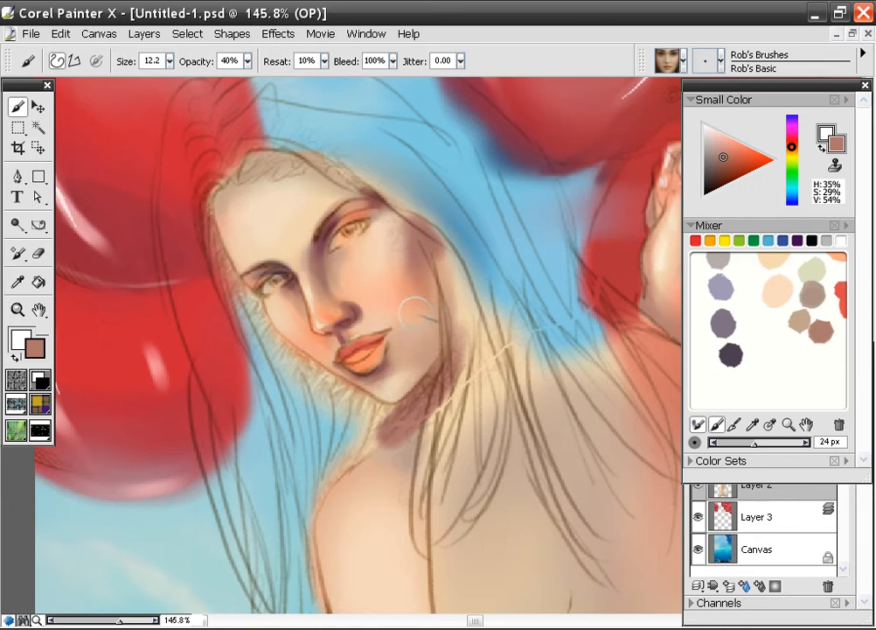
{"action": "left_click", "coordinate": [415, 280], "text": "alt"}
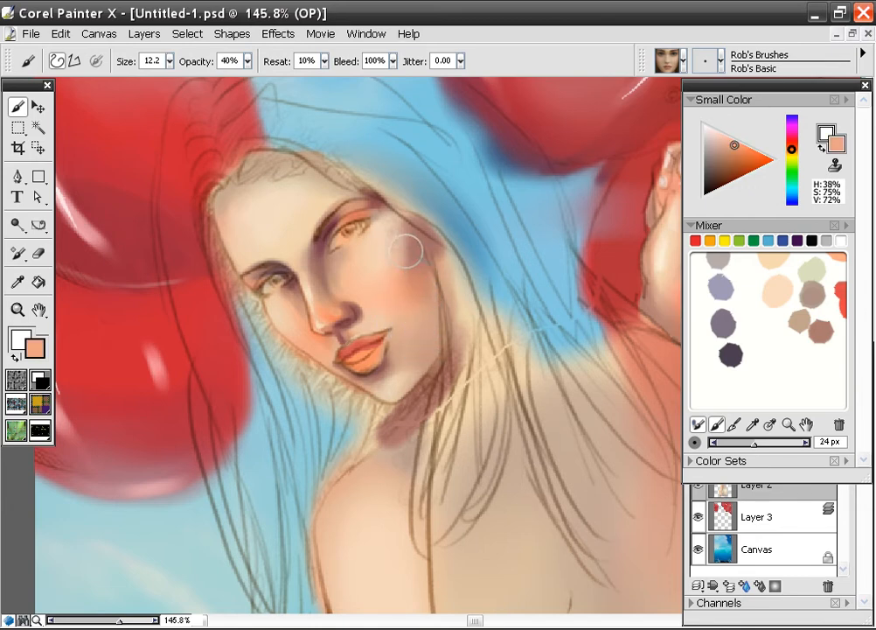
Smooth the cheek shading and trim the shadow around the nostril wing with sampled peach and cream tones.
{"action": "left_click_drag", "start_coordinate": [405, 228], "coordinate": [422, 278]}
{"action": "left_click", "coordinate": [385, 289], "text": "alt"}
{"action": "mouse_move", "coordinate": [374, 316]}
{"action": "left_mouse_down"}
{"action": "mouse_move", "coordinate": [357, 320]}
{"action": "mouse_move", "coordinate": [366, 322]}
{"action": "left_mouse_up"}
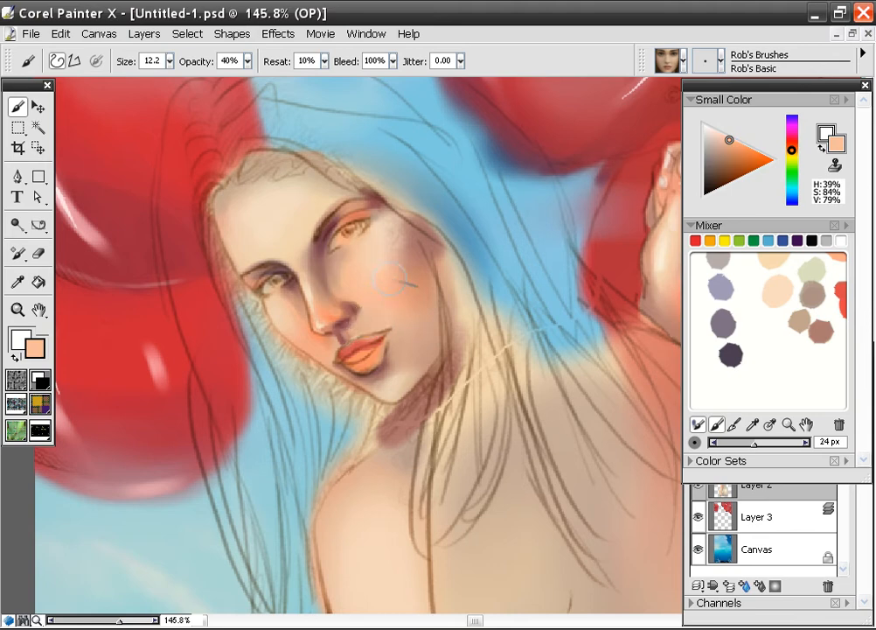
{"action": "left_click", "coordinate": [388, 234], "text": "alt"}
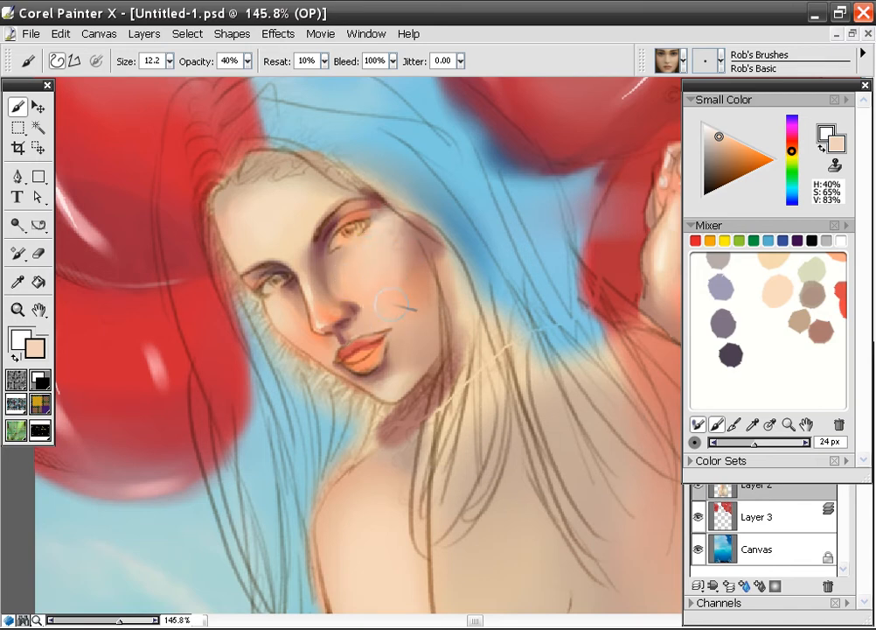
{"action": "left_click", "coordinate": [417, 285], "text": "alt"}
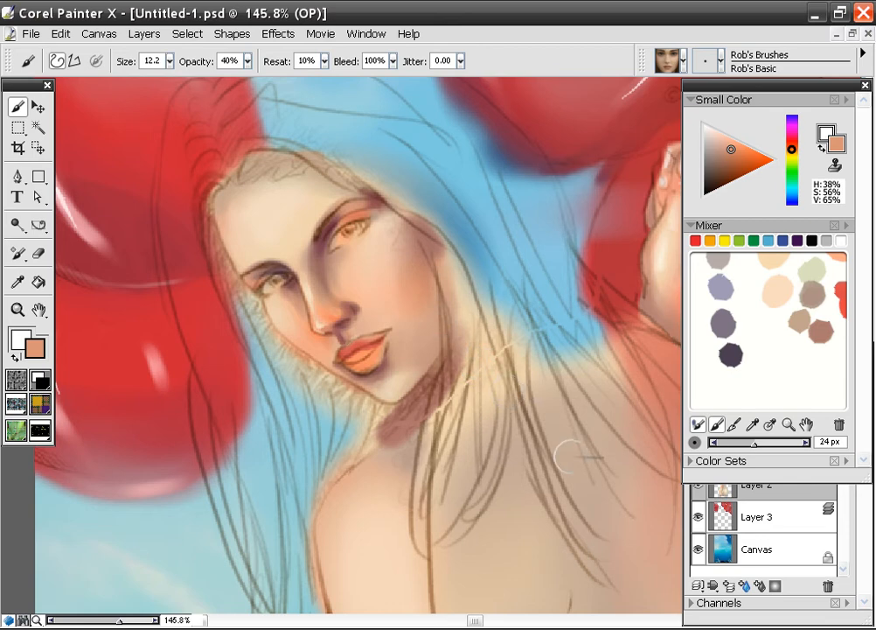
Choose a dark wine red (H 26%, S 56%, V 27%), enlarge the brush to 15.6 and paint a shadow beside the lowered forearm.
{"action": "key", "text": "space"}
{"action": "left_click_drag", "start_coordinate": [526, 392], "coordinate": [525, 390]}
{"action": "scroll", "coordinate": [475, 307], "scroll_direction": "down", "scroll_amount": 7}
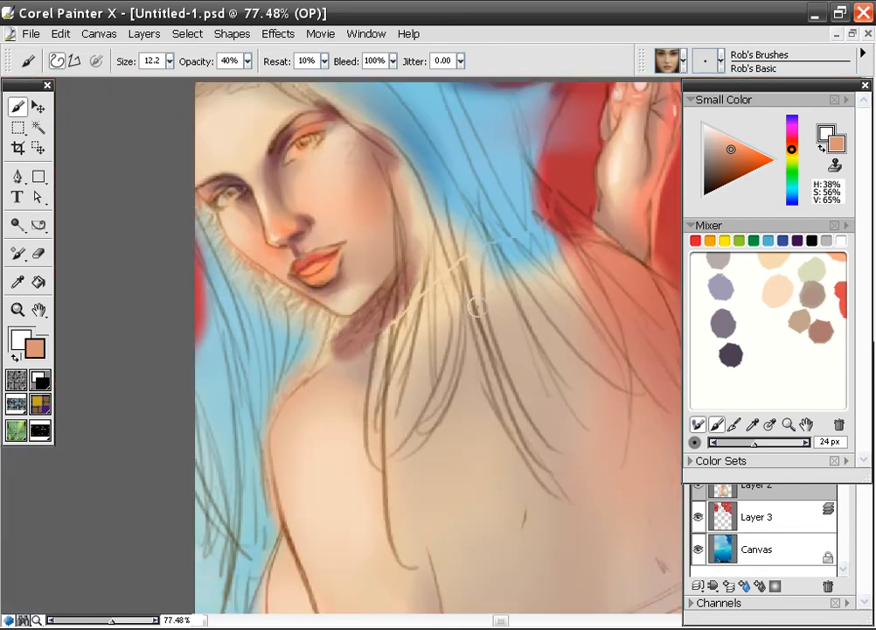
{"action": "key", "text": "space"}
{"action": "left_click_drag", "start_coordinate": [494, 342], "coordinate": [416, 270]}
{"action": "scroll", "coordinate": [419, 270], "scroll_direction": "down", "scroll_amount": 4}
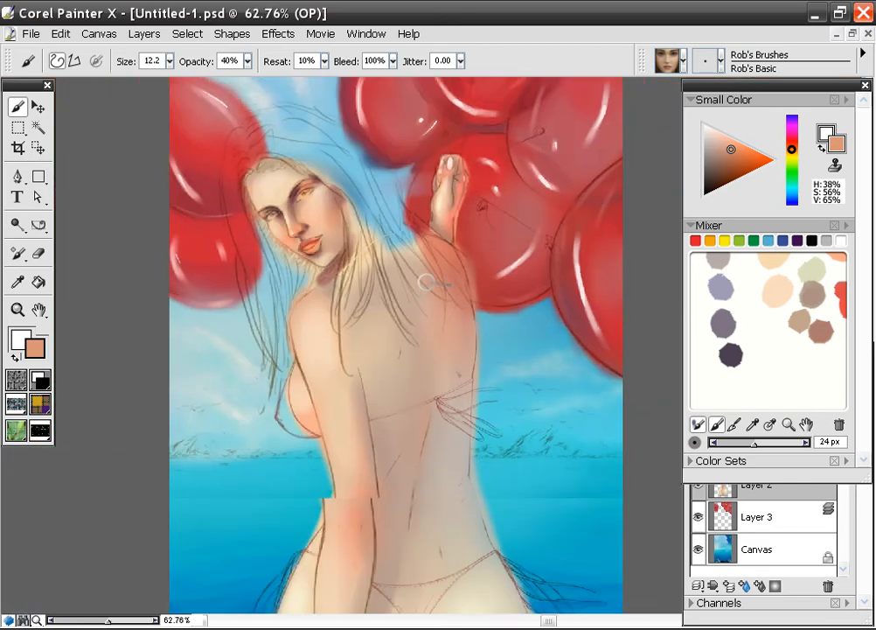
{"action": "left_click_drag", "start_coordinate": [461, 326], "coordinate": [434, 270]}
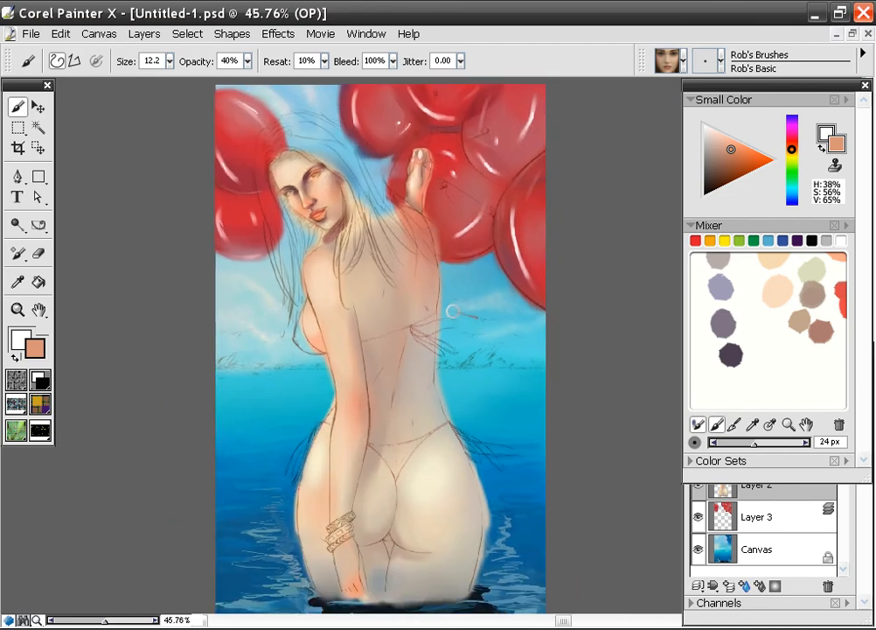
{"action": "scroll", "coordinate": [453, 310], "scroll_direction": "down", "scroll_amount": 1}
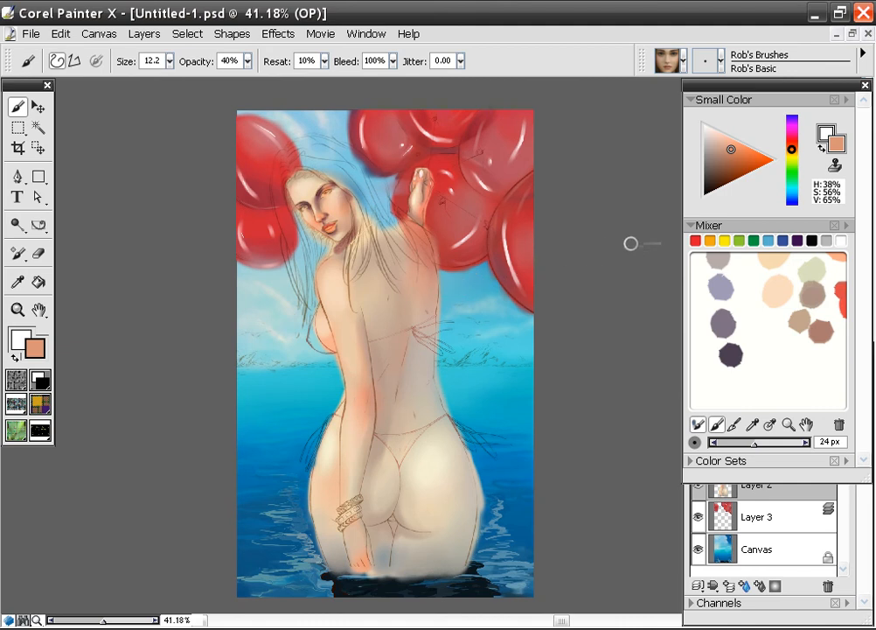
{"action": "left_click", "coordinate": [793, 140]}
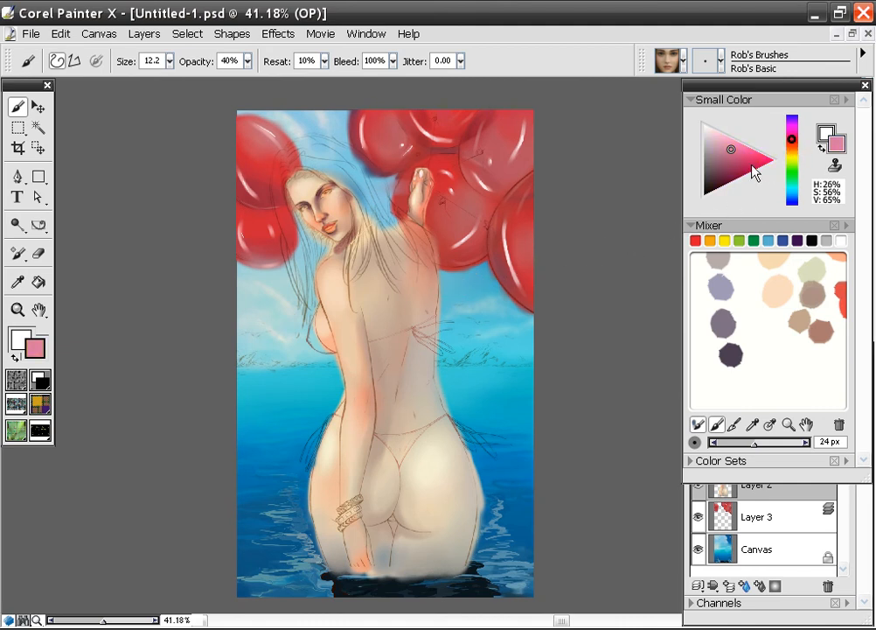
{"action": "left_click", "coordinate": [725, 178]}
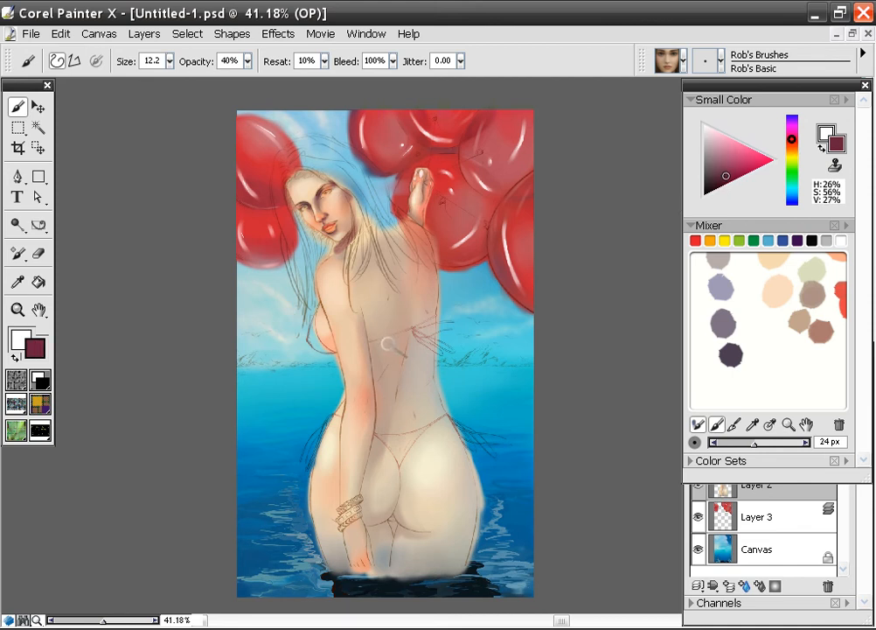
{"action": "left_click", "coordinate": [169, 61]}
{"action": "left_click_drag", "start_coordinate": [173, 78], "coordinate": [183, 78]}
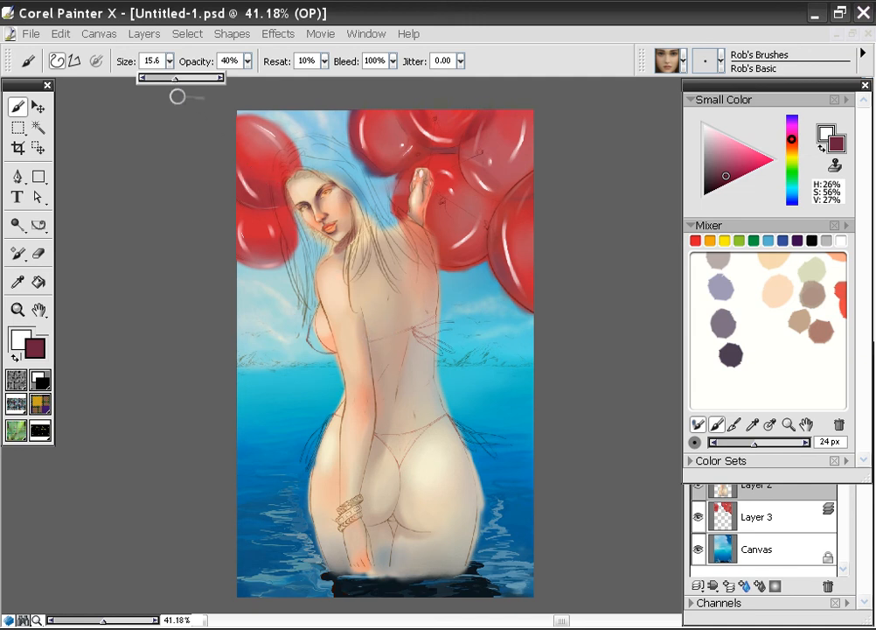
{"action": "left_click", "coordinate": [376, 452]}
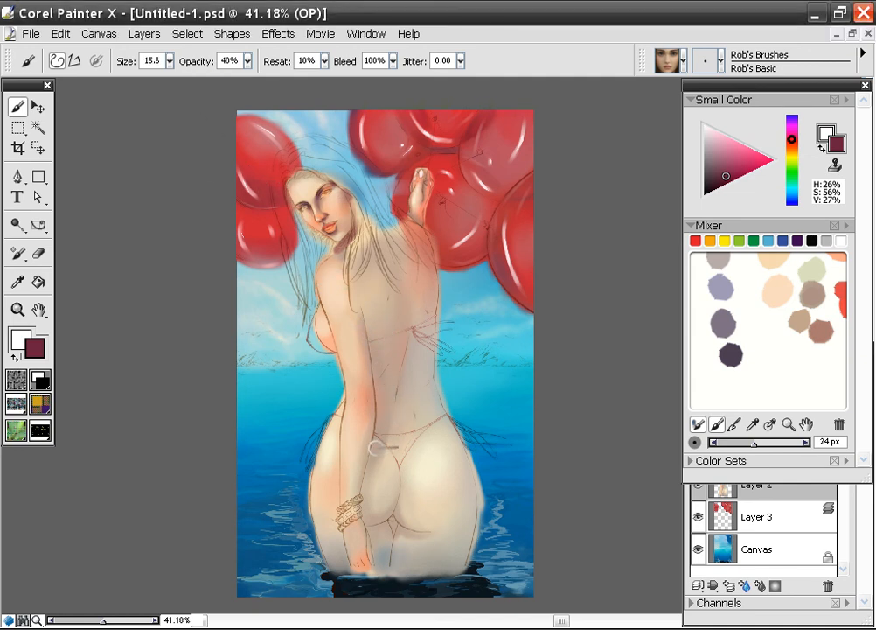
{"action": "left_click_drag", "start_coordinate": [377, 432], "coordinate": [373, 450]}
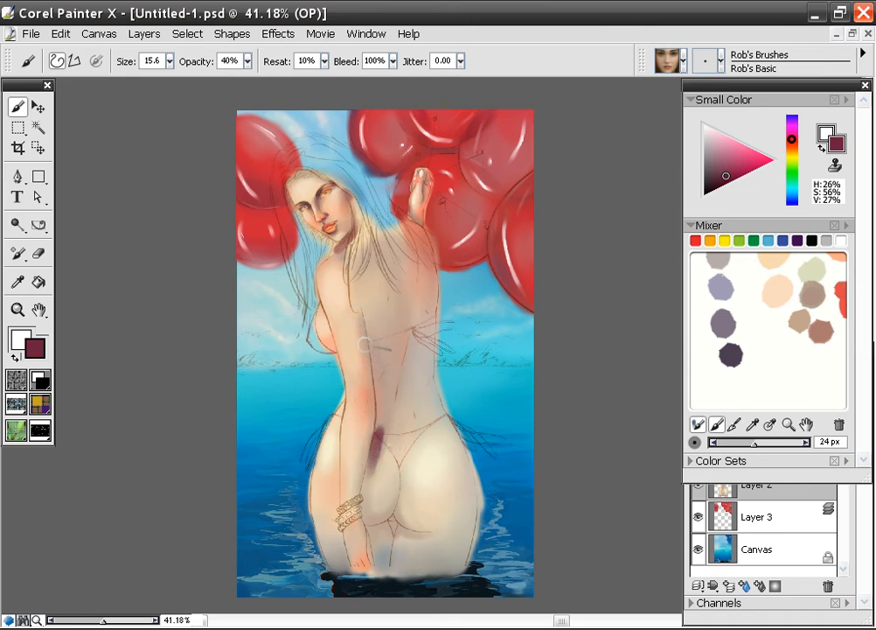
Extend the wine-red shadow along the inner edge of the lowered arm, from the upper arm down to the hand.
{"action": "left_click_drag", "start_coordinate": [357, 316], "coordinate": [373, 416]}
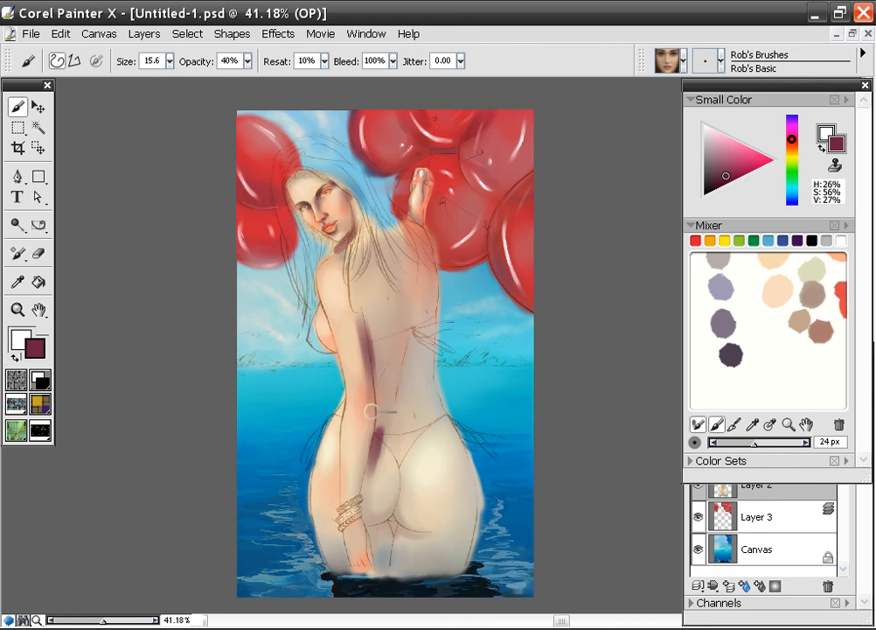
{"action": "left_click_drag", "start_coordinate": [370, 354], "coordinate": [371, 456]}
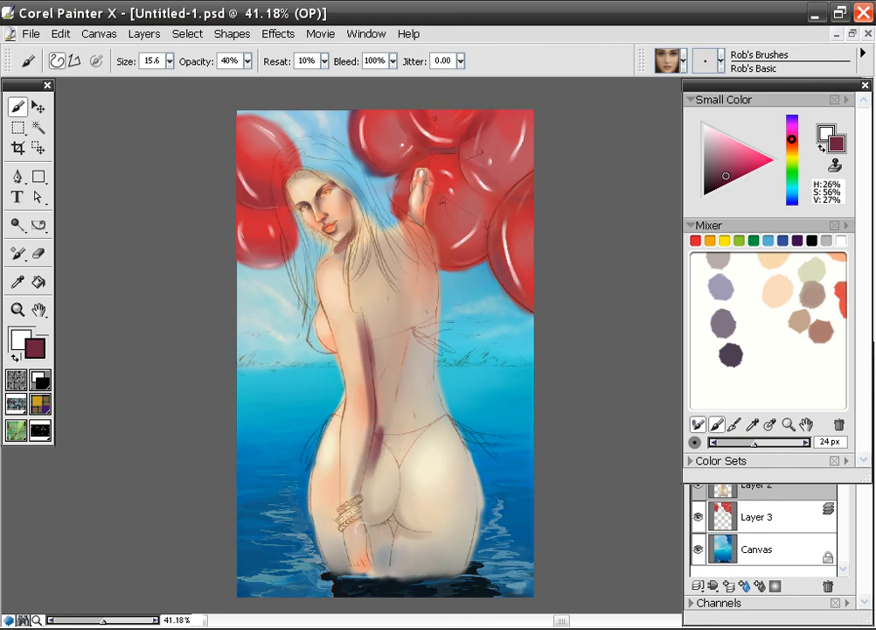
{"action": "left_click_drag", "start_coordinate": [373, 567], "coordinate": [359, 497]}
{"action": "left_click_drag", "start_coordinate": [376, 442], "coordinate": [358, 502]}
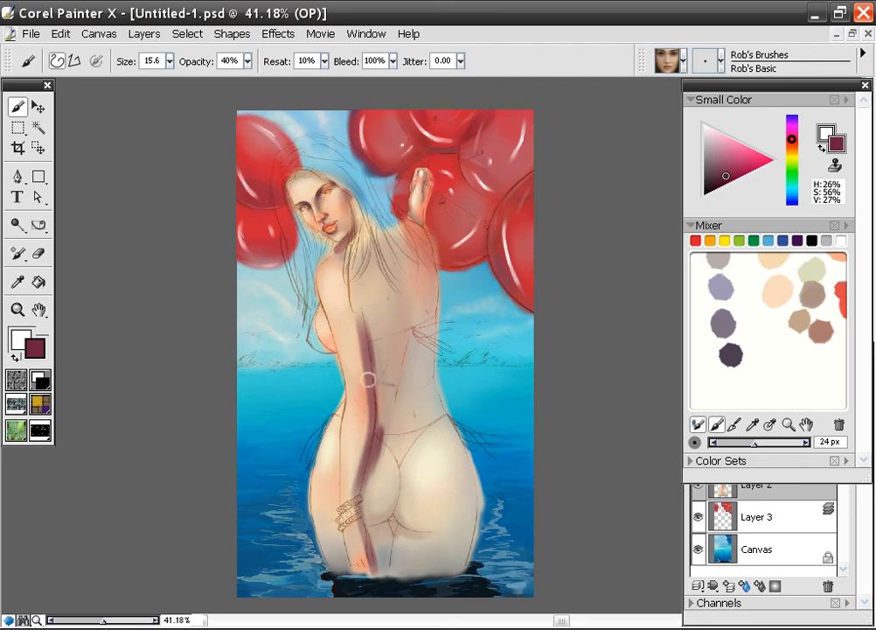
Deepen and widen the wine-red cast shadow beside the arm across the back, hip and thigh, and under the buttock.
{"action": "scroll", "coordinate": [370, 382], "scroll_direction": "up", "scroll_amount": 2}
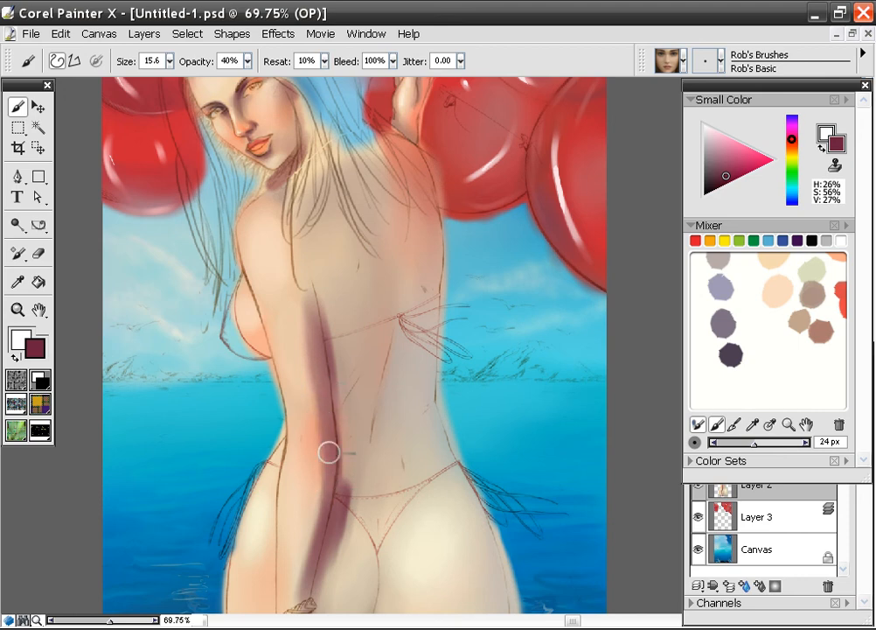
{"action": "left_click_drag", "start_coordinate": [311, 568], "coordinate": [324, 507]}
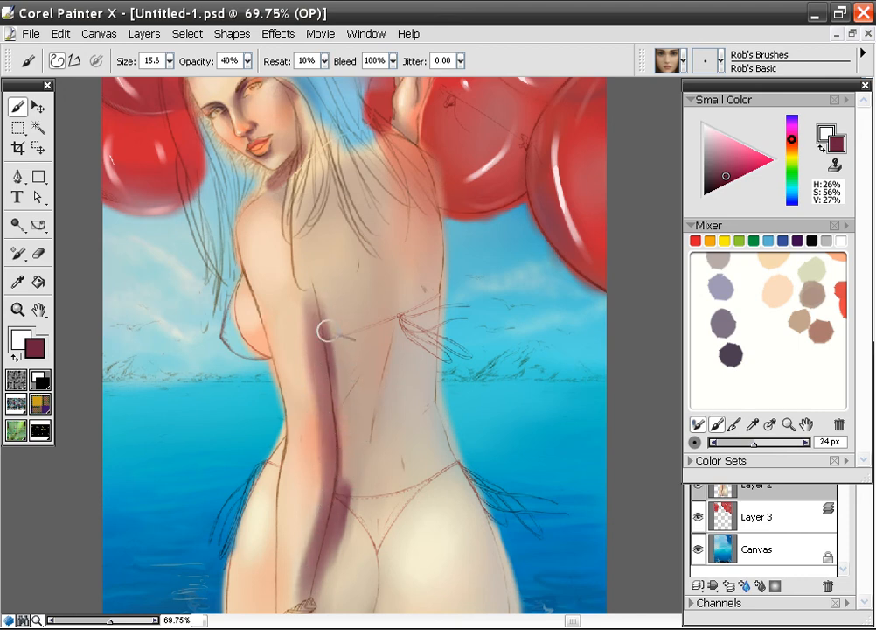
{"action": "mouse_move", "coordinate": [327, 297]}
{"action": "left_mouse_down"}
{"action": "mouse_move", "coordinate": [337, 357]}
{"action": "mouse_move", "coordinate": [317, 293]}
{"action": "mouse_move", "coordinate": [348, 442]}
{"action": "mouse_move", "coordinate": [319, 298]}
{"action": "mouse_move", "coordinate": [327, 316]}
{"action": "mouse_move", "coordinate": [323, 299]}
{"action": "mouse_move", "coordinate": [333, 305]}
{"action": "mouse_move", "coordinate": [354, 448]}
{"action": "mouse_move", "coordinate": [327, 567]}
{"action": "left_mouse_up"}
{"action": "left_click_drag", "start_coordinate": [352, 467], "coordinate": [346, 353]}
{"action": "mouse_move", "coordinate": [320, 481]}
{"action": "left_mouse_down"}
{"action": "mouse_move", "coordinate": [342, 407]}
{"action": "mouse_move", "coordinate": [319, 513]}
{"action": "mouse_move", "coordinate": [317, 501]}
{"action": "mouse_move", "coordinate": [296, 525]}
{"action": "mouse_move", "coordinate": [316, 532]}
{"action": "mouse_move", "coordinate": [307, 509]}
{"action": "left_mouse_up"}
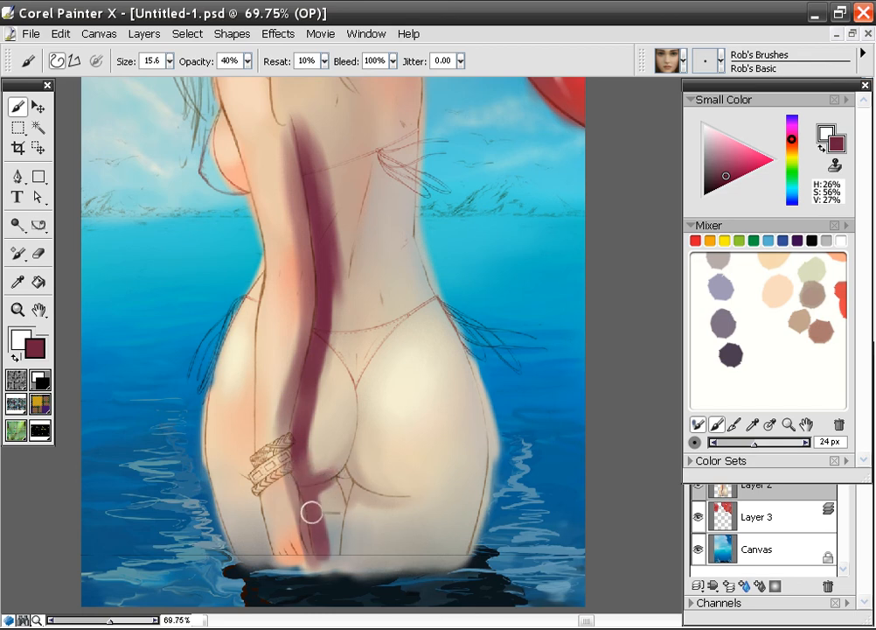
{"action": "mouse_move", "coordinate": [309, 459]}
{"action": "left_mouse_down"}
{"action": "mouse_move", "coordinate": [329, 482]}
{"action": "mouse_move", "coordinate": [312, 400]}
{"action": "mouse_move", "coordinate": [300, 447]}
{"action": "mouse_move", "coordinate": [318, 379]}
{"action": "mouse_move", "coordinate": [310, 430]}
{"action": "mouse_move", "coordinate": [308, 374]}
{"action": "mouse_move", "coordinate": [299, 419]}
{"action": "mouse_move", "coordinate": [310, 368]}
{"action": "mouse_move", "coordinate": [301, 498]}
{"action": "mouse_move", "coordinate": [300, 466]}
{"action": "mouse_move", "coordinate": [316, 513]}
{"action": "left_mouse_up"}
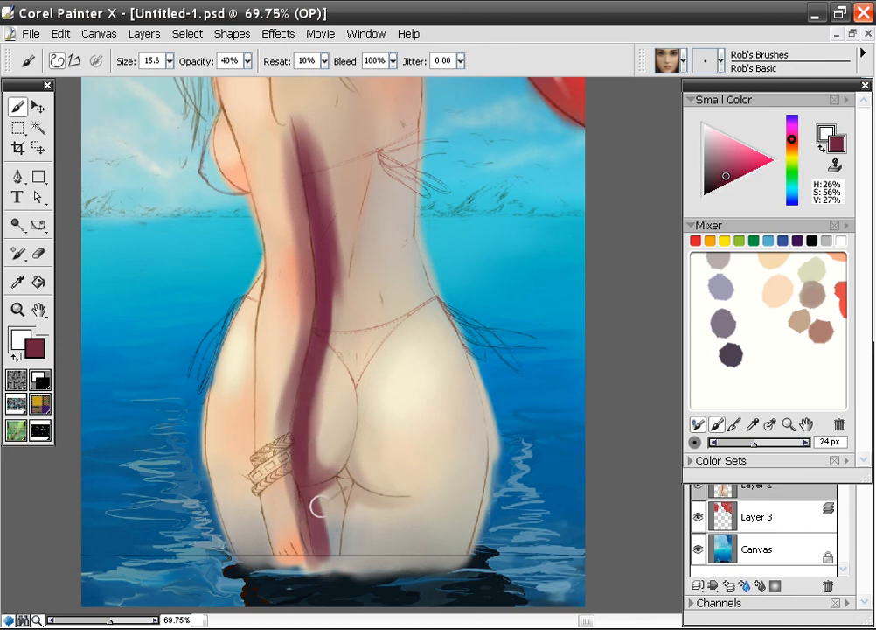